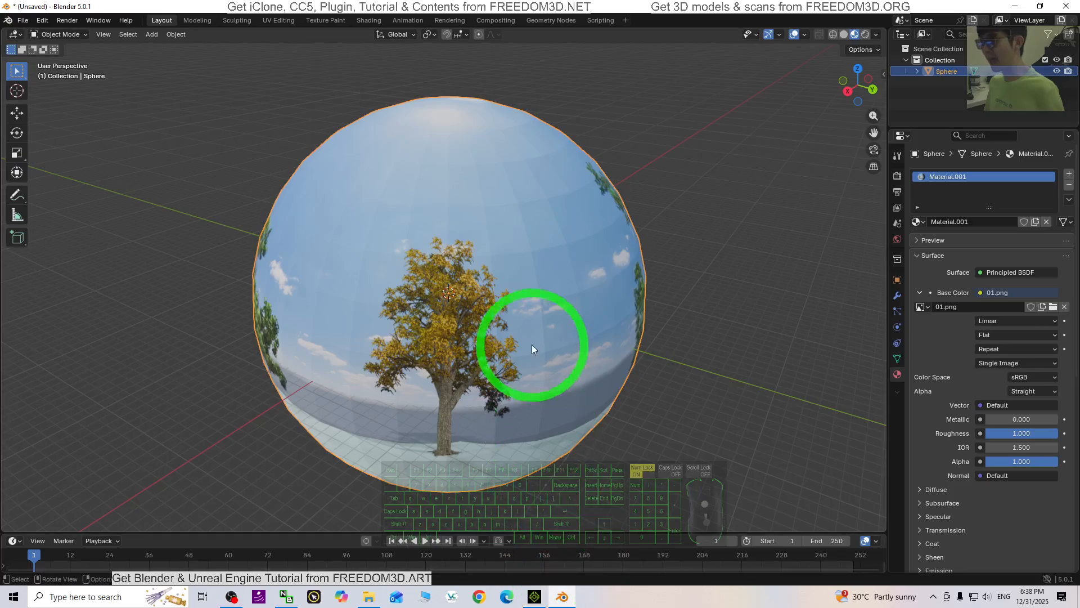
- Inspect the 01.png panorama mapped on the sphere from several sides and from close up
middle_drag(369, 439, 427, 389)
scroll(548, 360, up, 9)
scroll(548, 360, down, 3)
scroll(424, 390, down, 12)
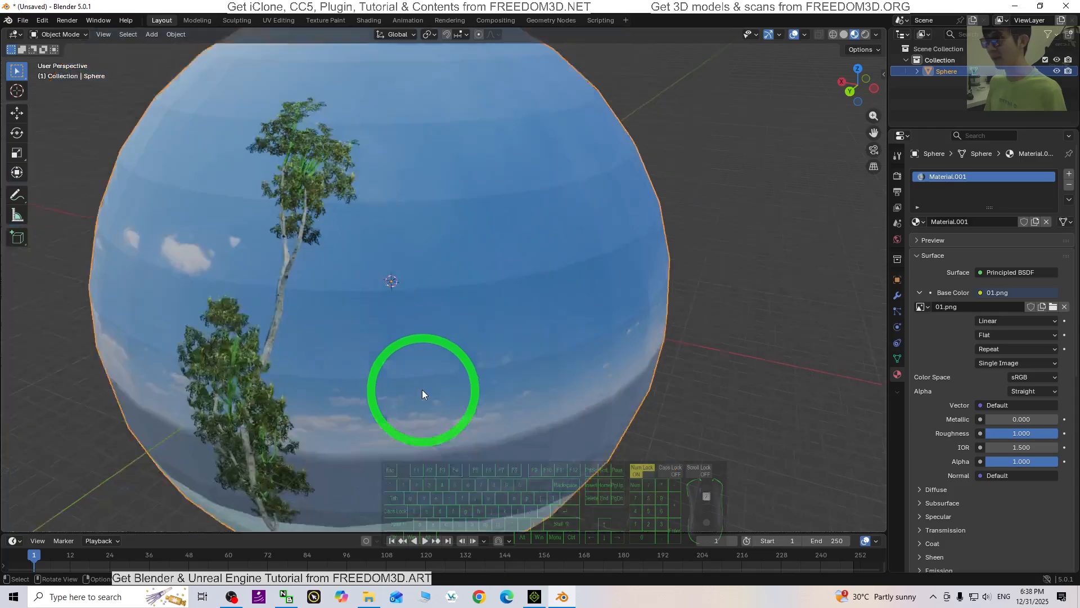
middle_drag(595, 303, 460, 238)
middle_drag(361, 304, 506, 565)
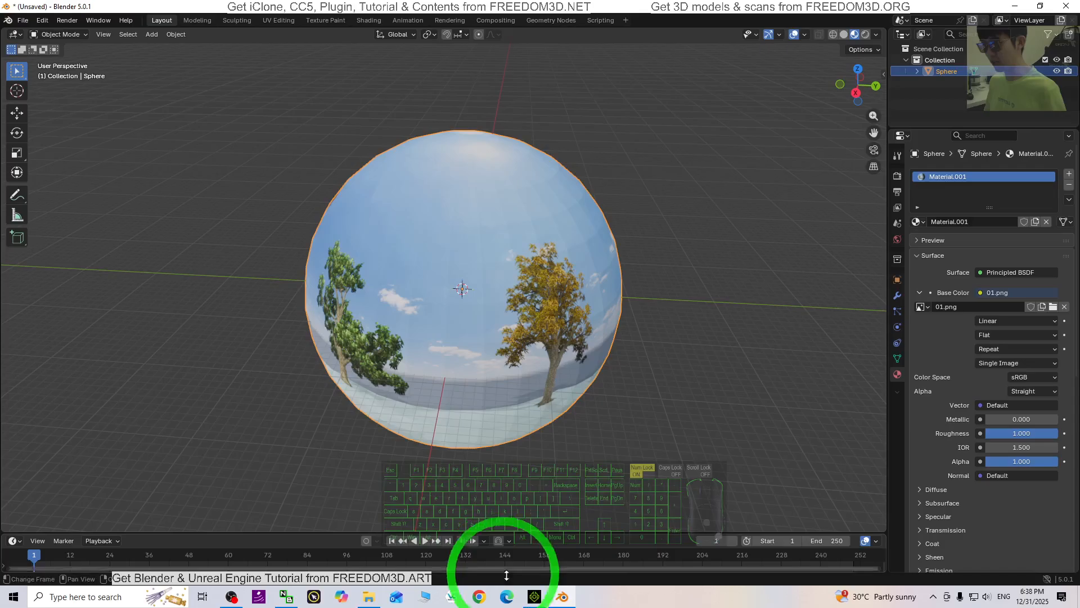
- Compare the tree scene in iClone with the panorama seen inside the sphere in Blender
click(534, 597)
middle_drag(632, 338, 518, 544)
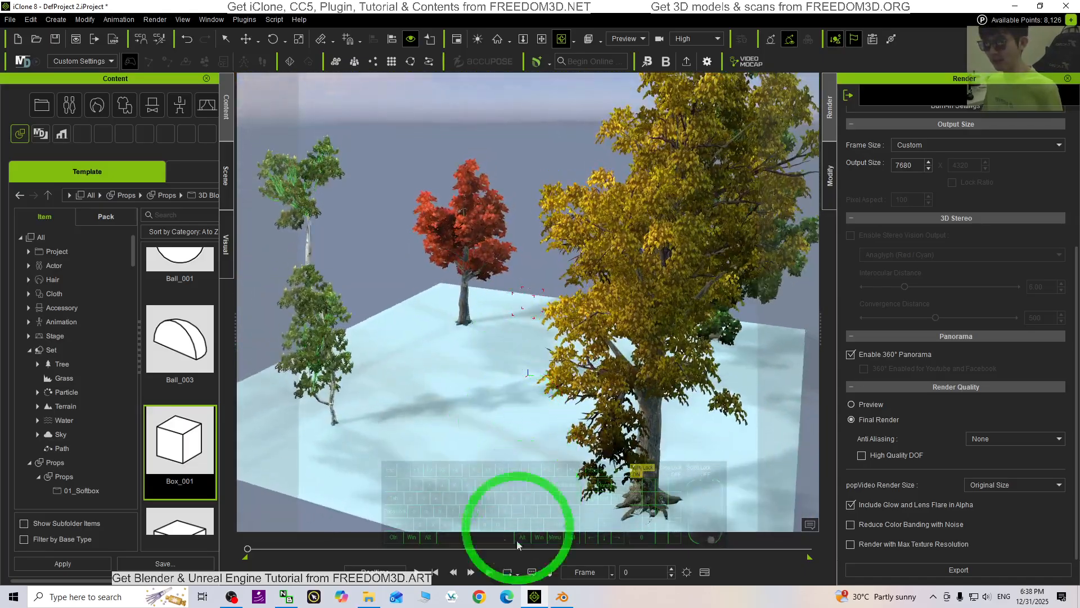
click(564, 596)
middle_drag(514, 446, 204, 228)
scroll(514, 319, up, 8)
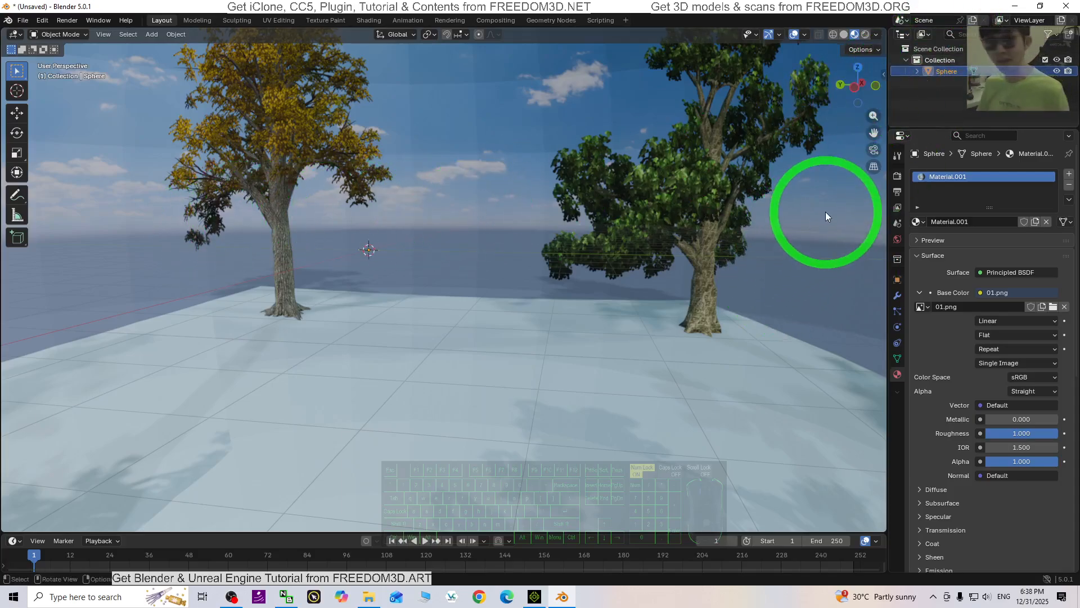
- Switch to iClone and examine the tree scene and its list of scene objects
click(1020, 4)
scroll(570, 372, down, 3)
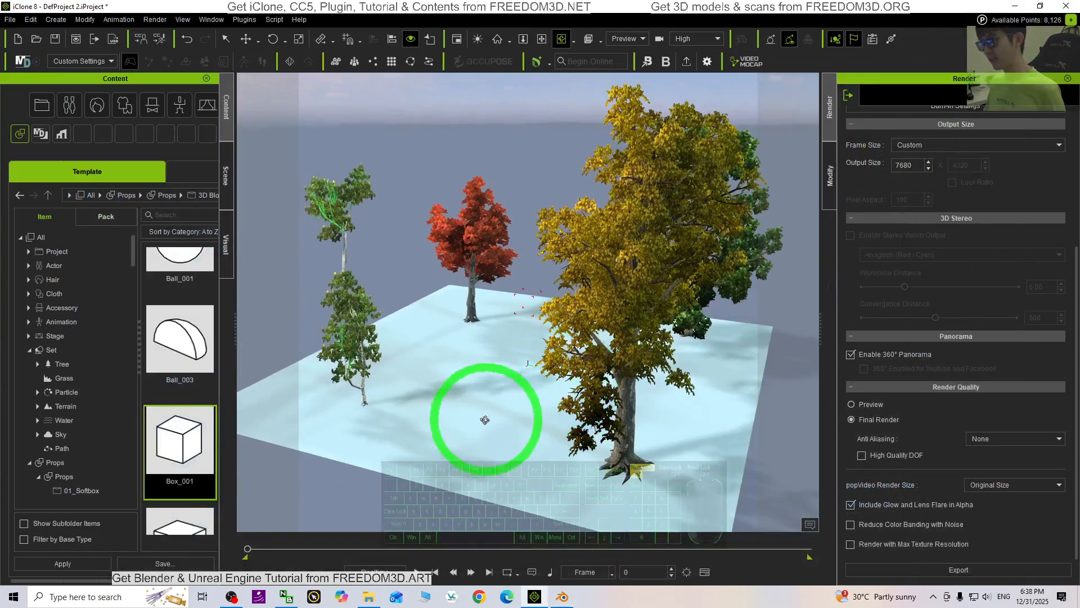
right_drag(485, 419, 527, 90)
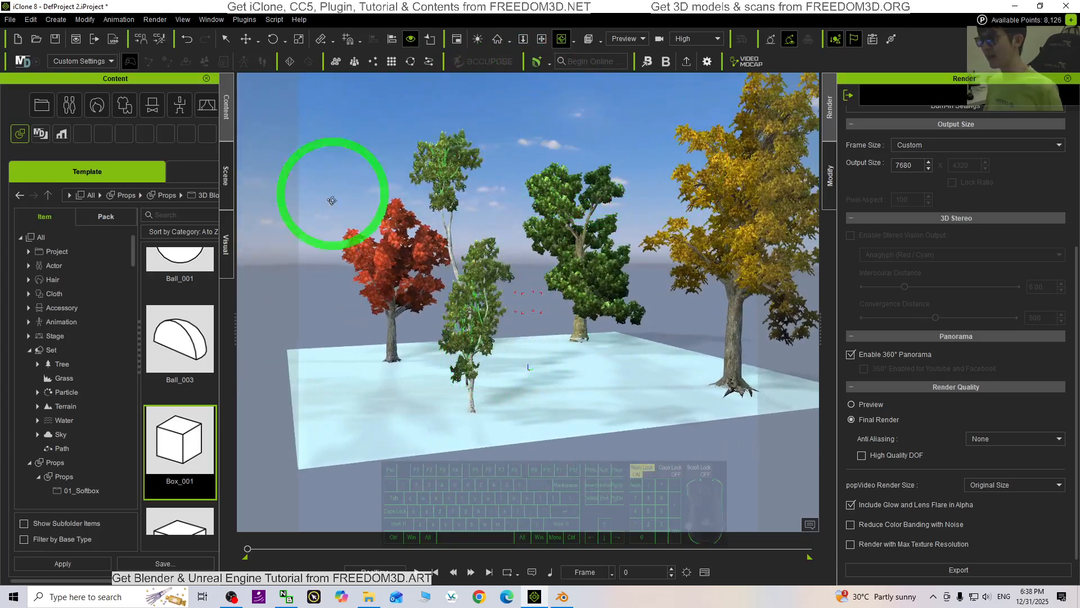
click(226, 177)
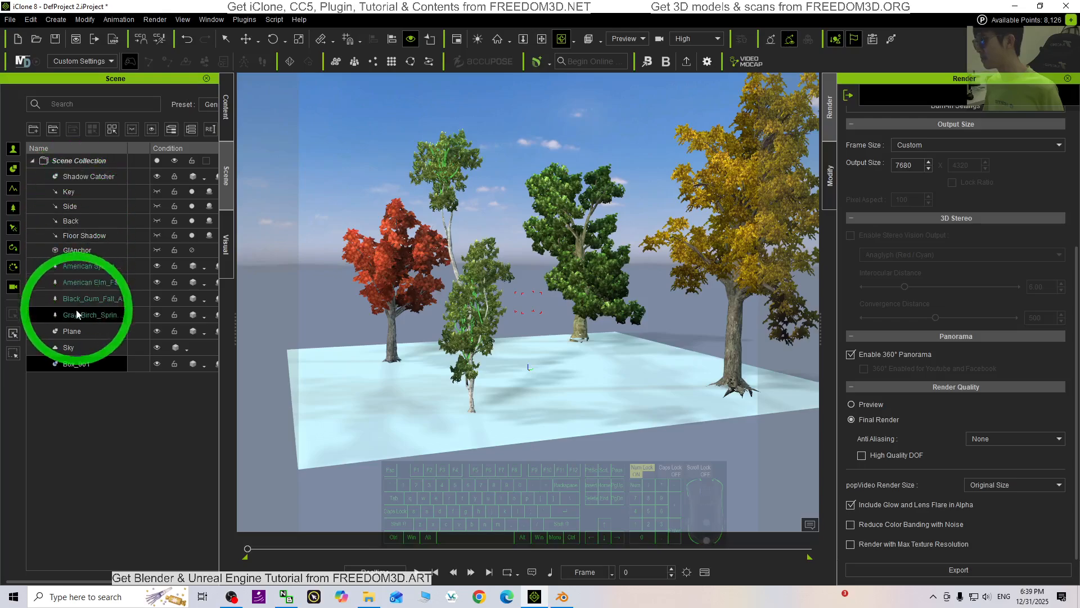
drag(696, 242, 303, 188)
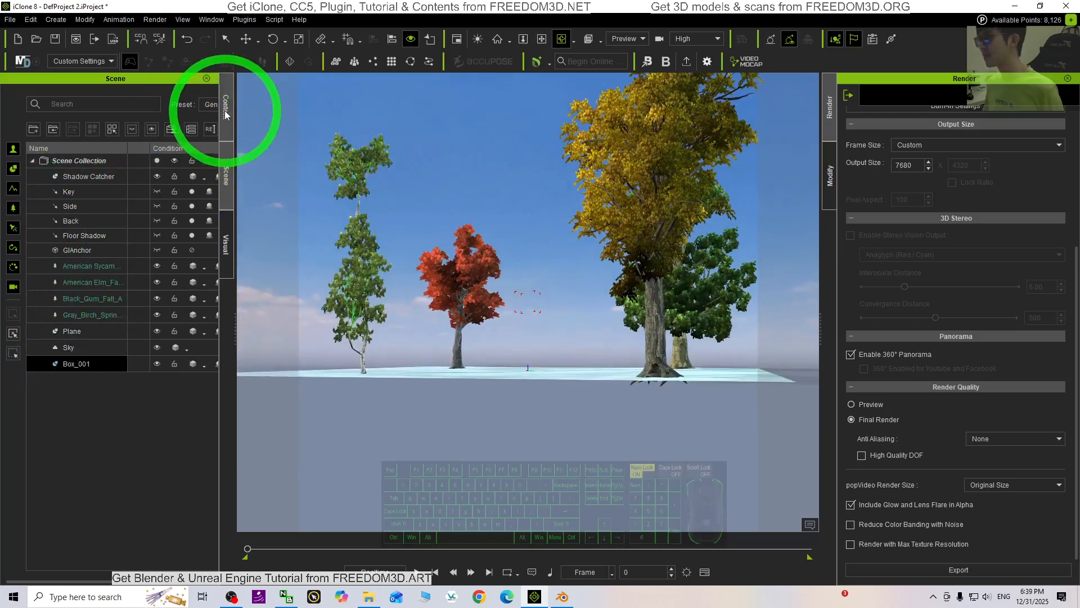
- Widen the content library and show the Sky presets of the Set category
click(225, 115)
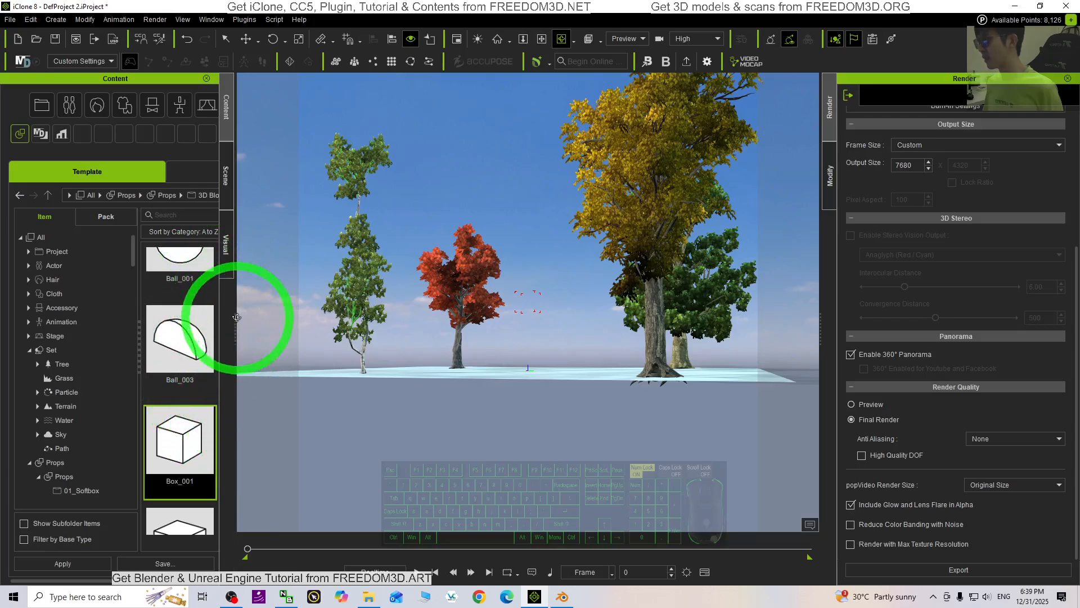
drag(236, 328, 326, 326)
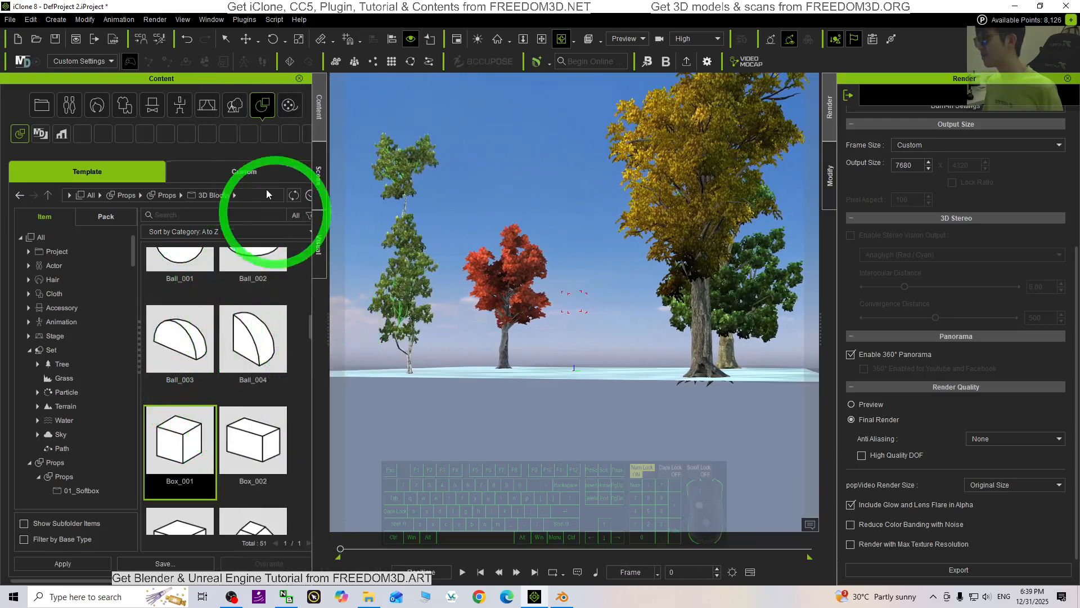
click(264, 103)
click(236, 107)
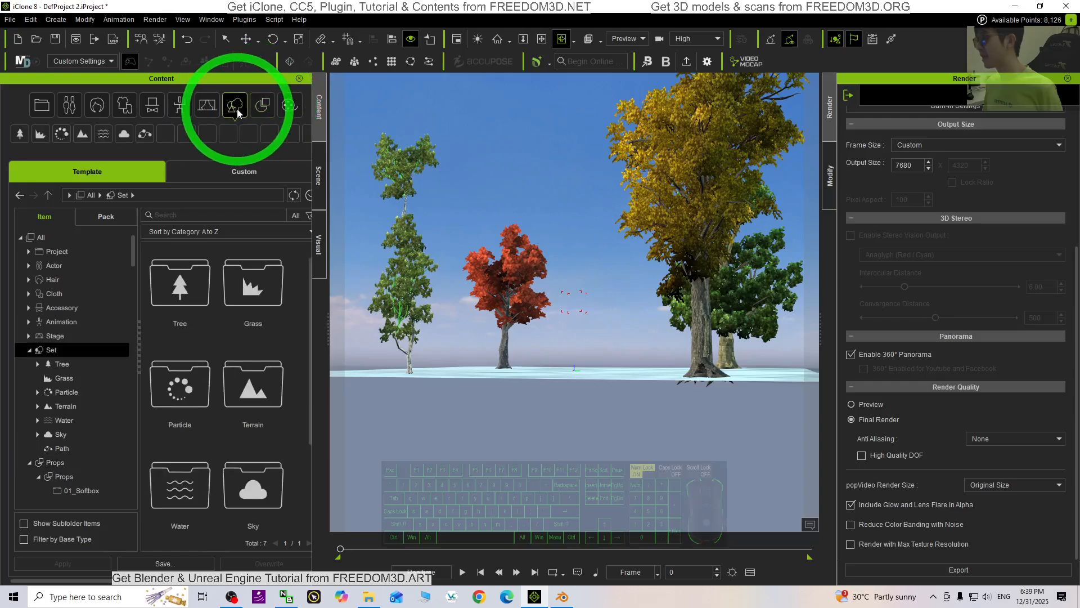
click(124, 133)
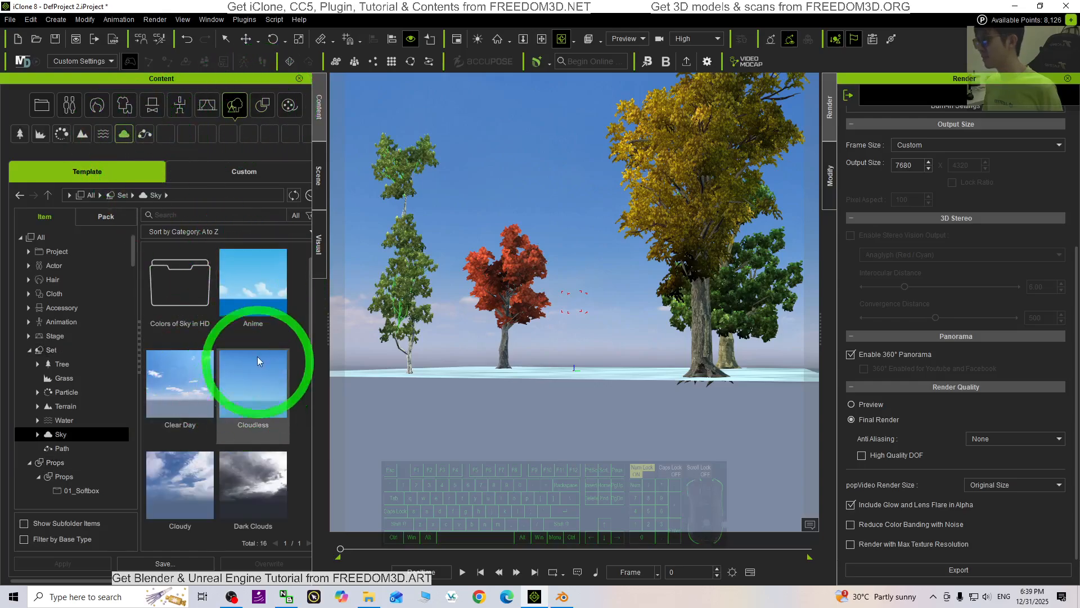
- Delete the selected Box_001 dummy from the tree scene
drag(592, 288, 579, 355)
key(Delete)
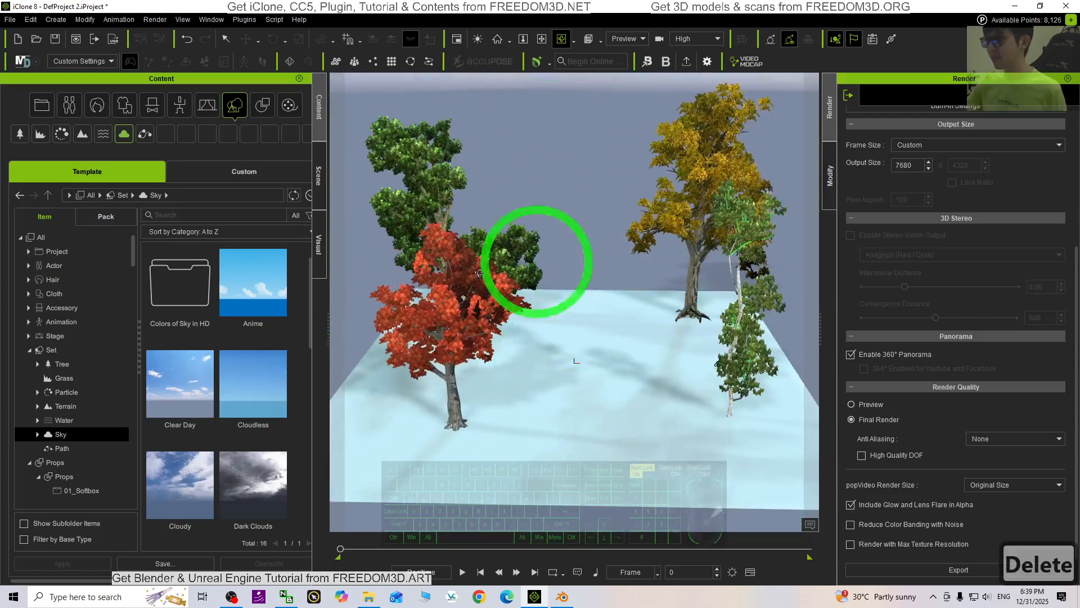
drag(542, 248, 583, 407)
- Toggle the 360° Panorama option off and on to compare the viewport display, leaving it enabled
click(852, 404)
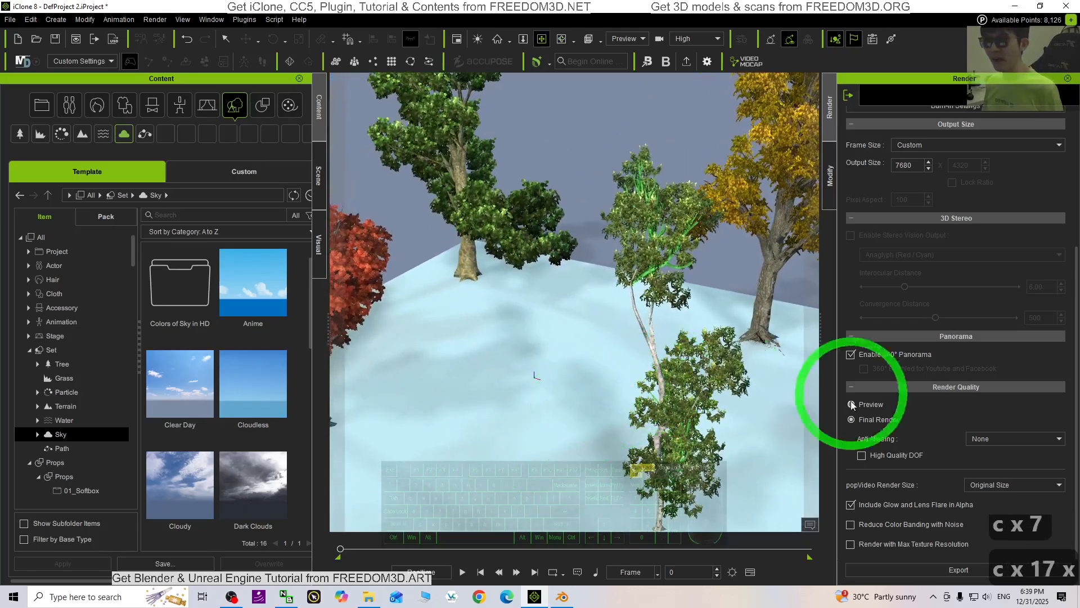
click(850, 354)
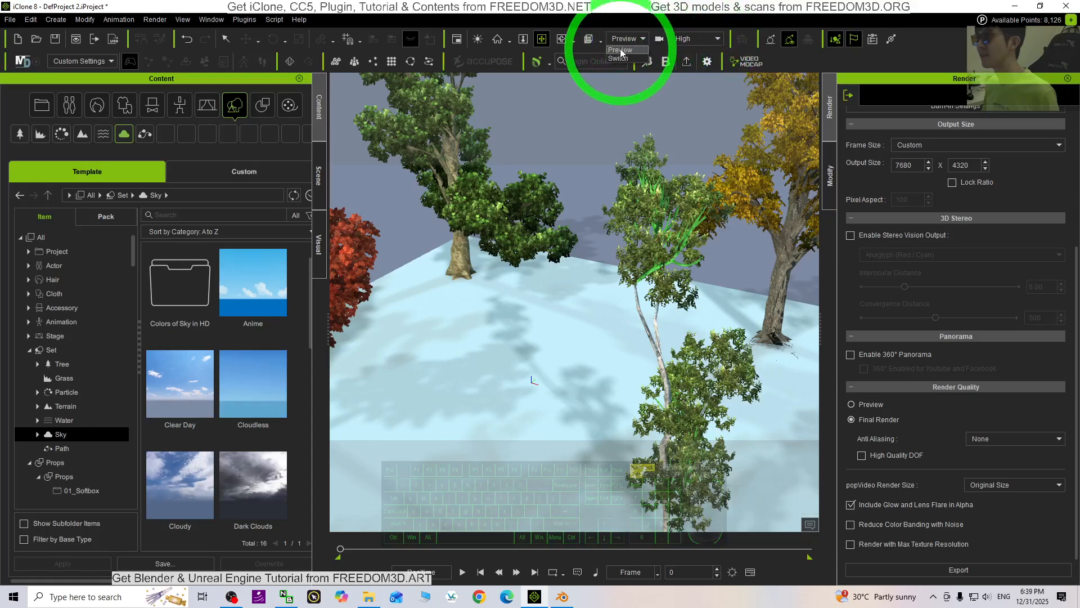
drag(557, 319, 583, 284)
drag(579, 380, 613, 374)
click(850, 355)
drag(687, 414, 683, 362)
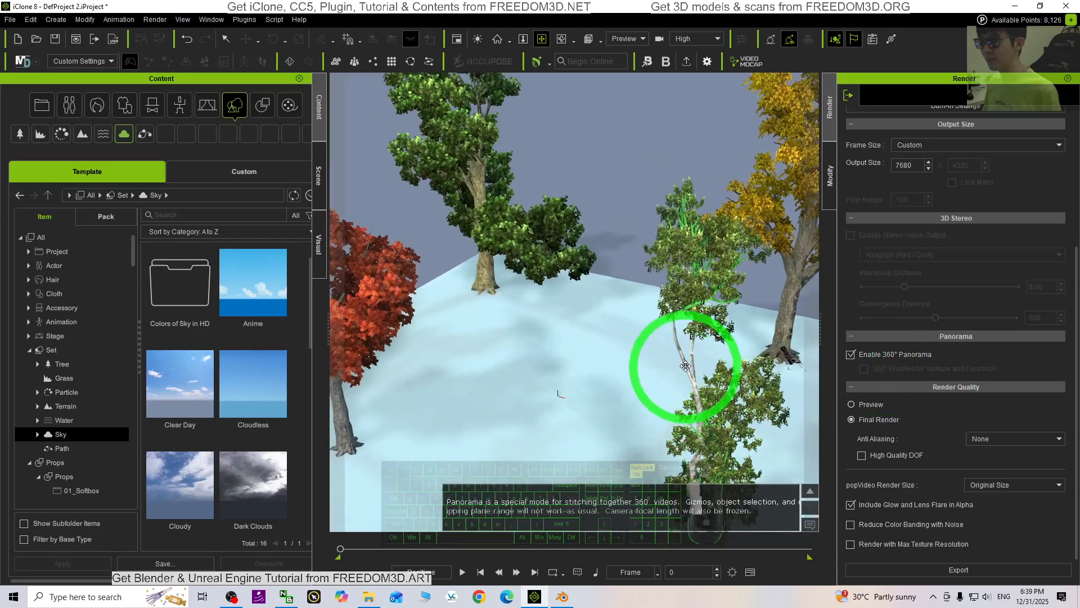
drag(511, 414, 802, 99)
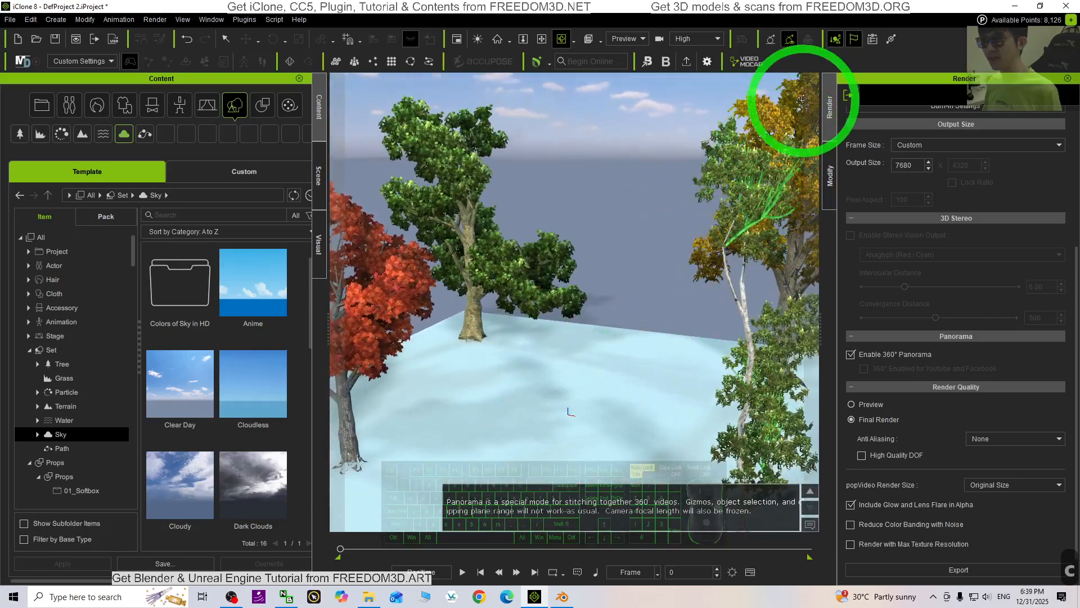
click(854, 356)
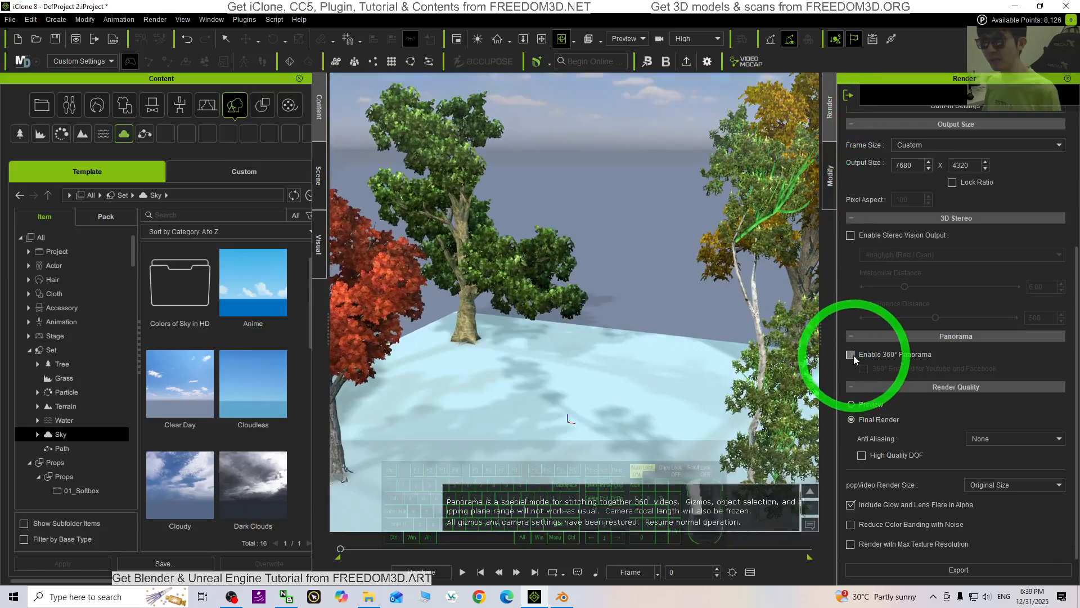
click(852, 356)
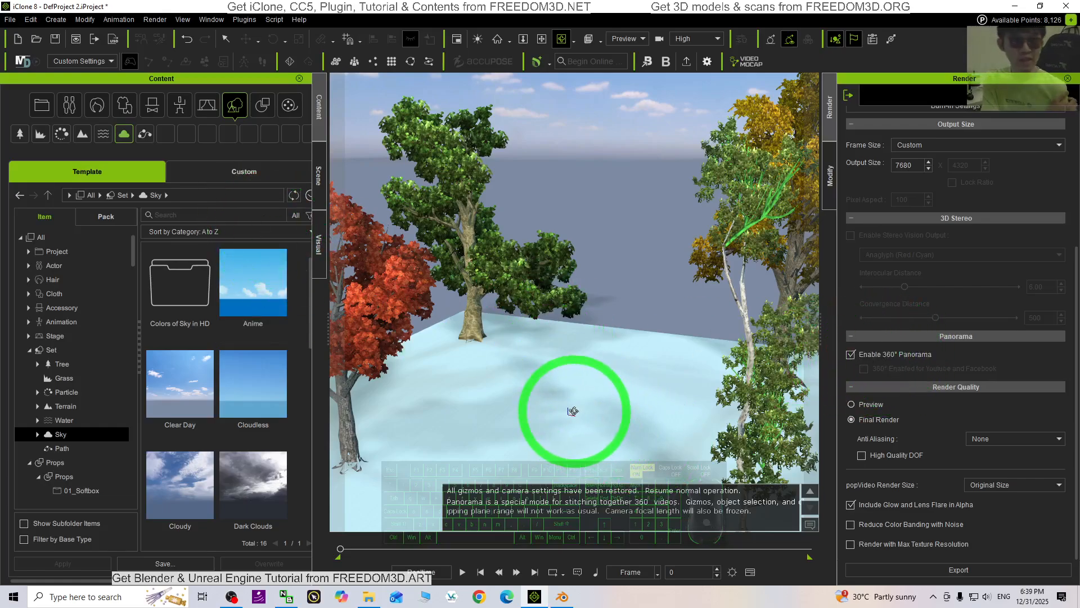
- Add the Box_001 prop from the 3D Blocks folder to the middle of the scene
click(264, 106)
double_click(189, 281)
scroll(259, 375, down, 2)
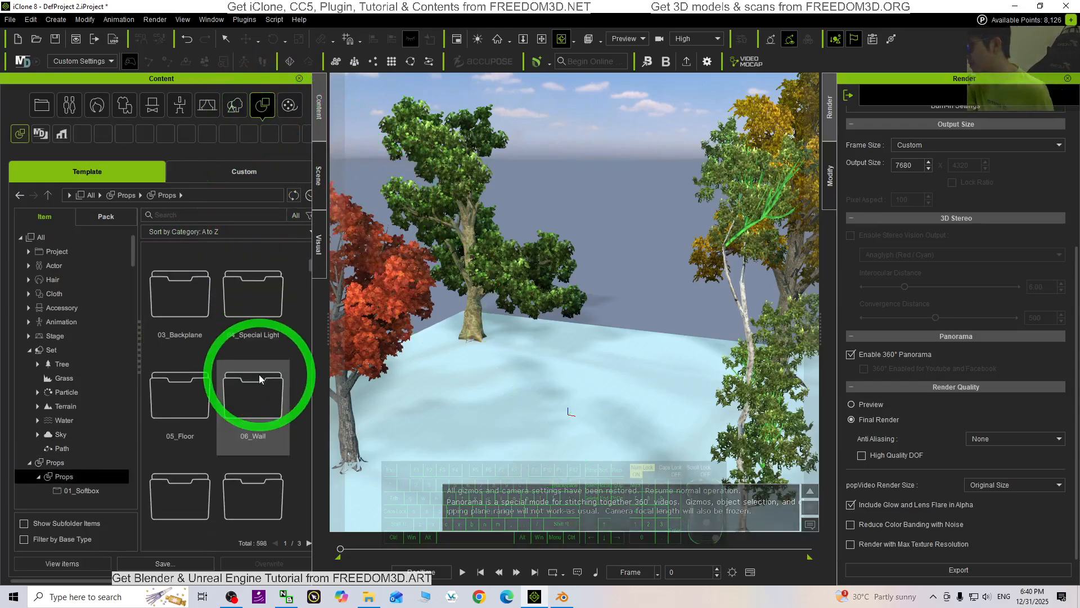
scroll(259, 378, down, 3)
click(175, 346)
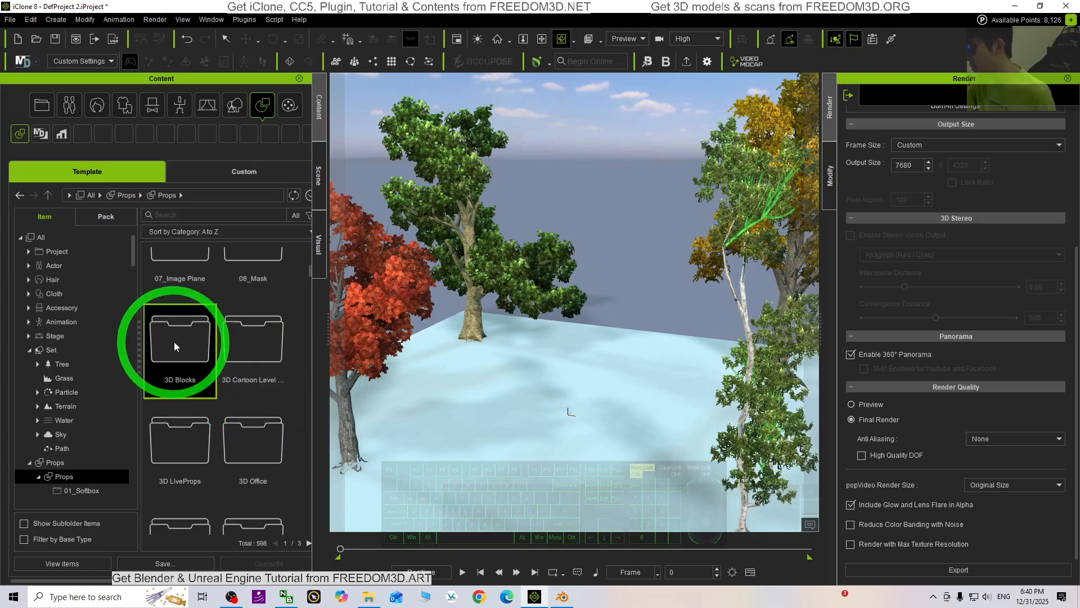
double_click(175, 346)
scroll(242, 388, down, 3)
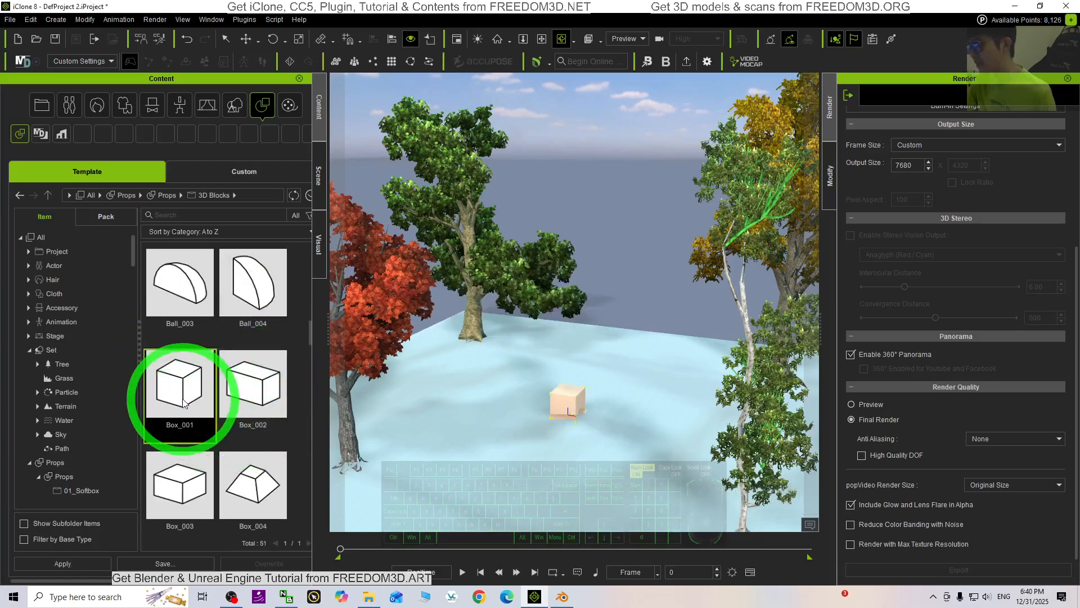
drag(183, 402, 594, 415)
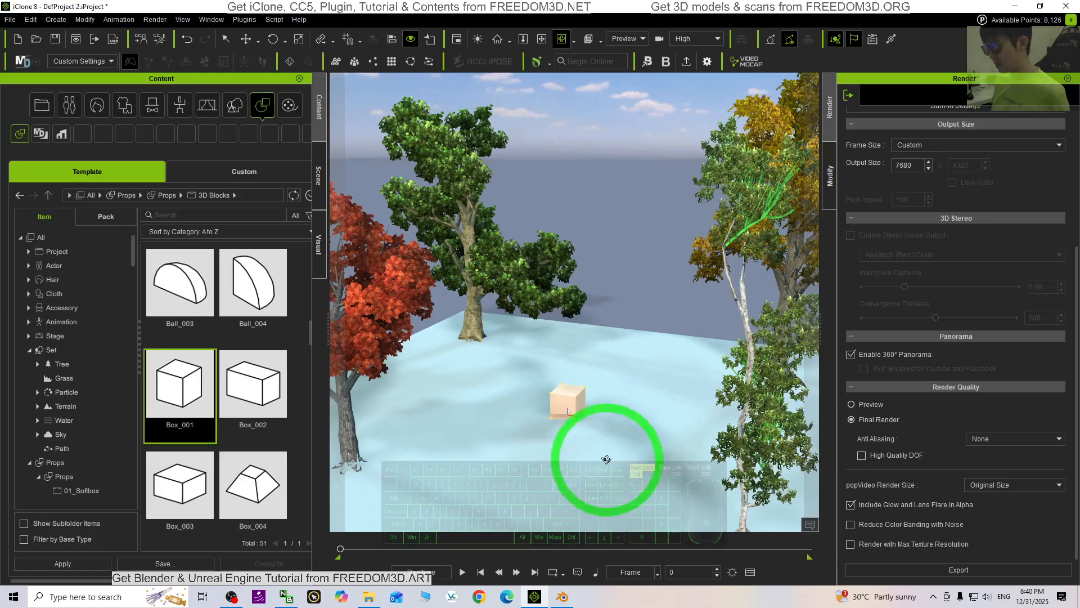
drag(606, 459, 583, 392)
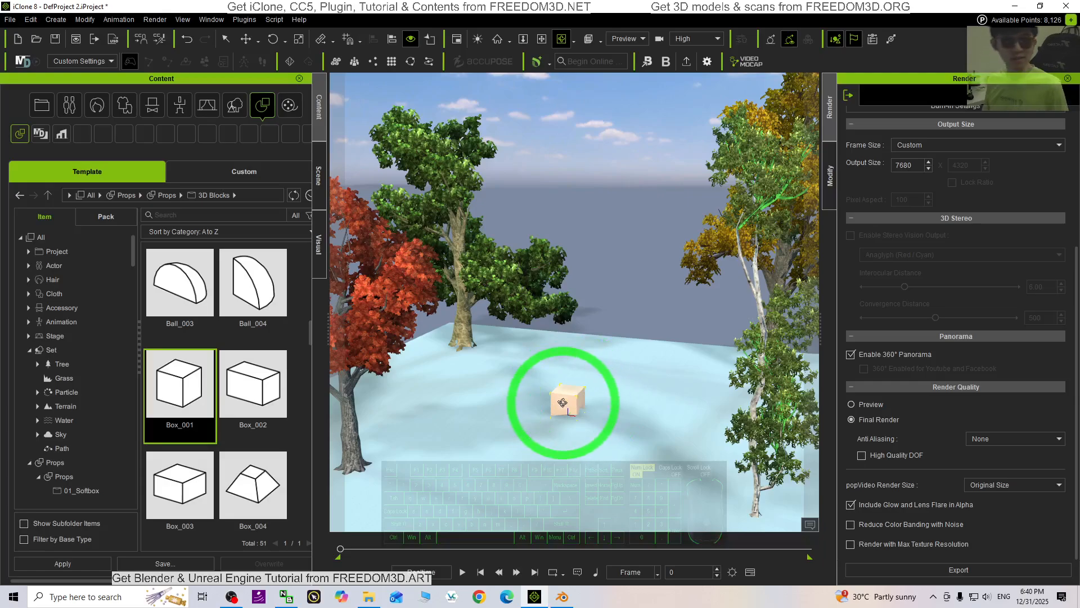
- Raise the box to a Z position of about 375.9 and frame it from the front
key(w)
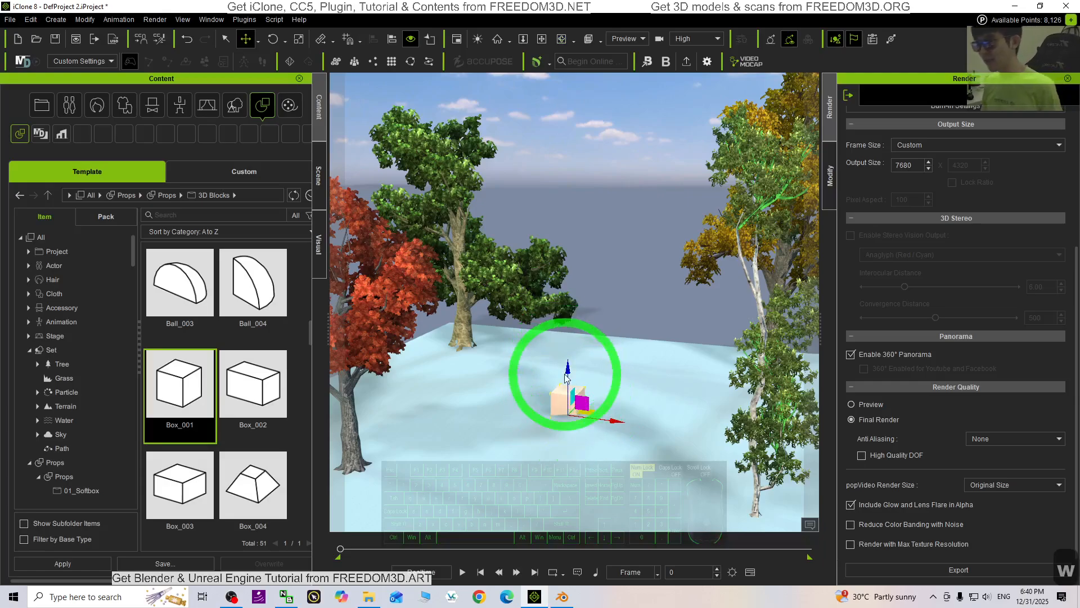
drag(568, 369, 566, 274)
key(Home)
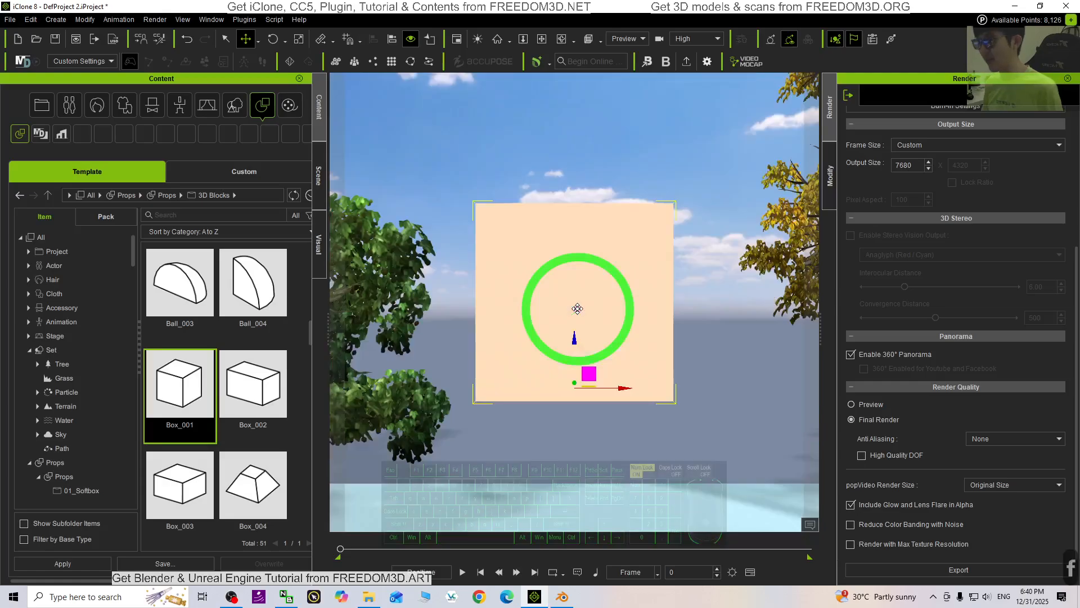
- Set the Box_001 prop as a dummy object
scroll(853, 373, up, 5)
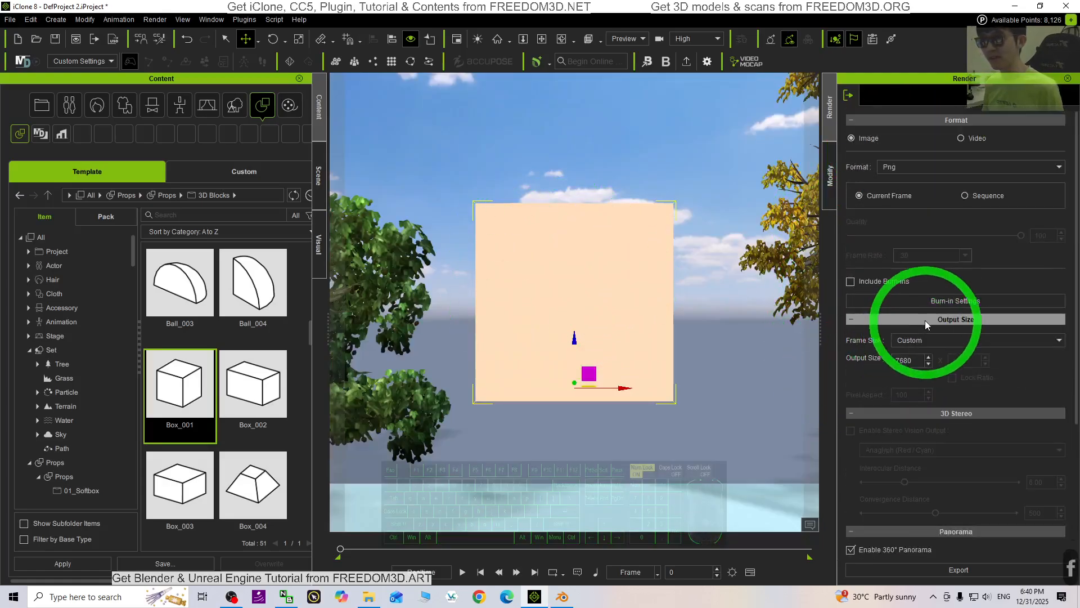
click(829, 192)
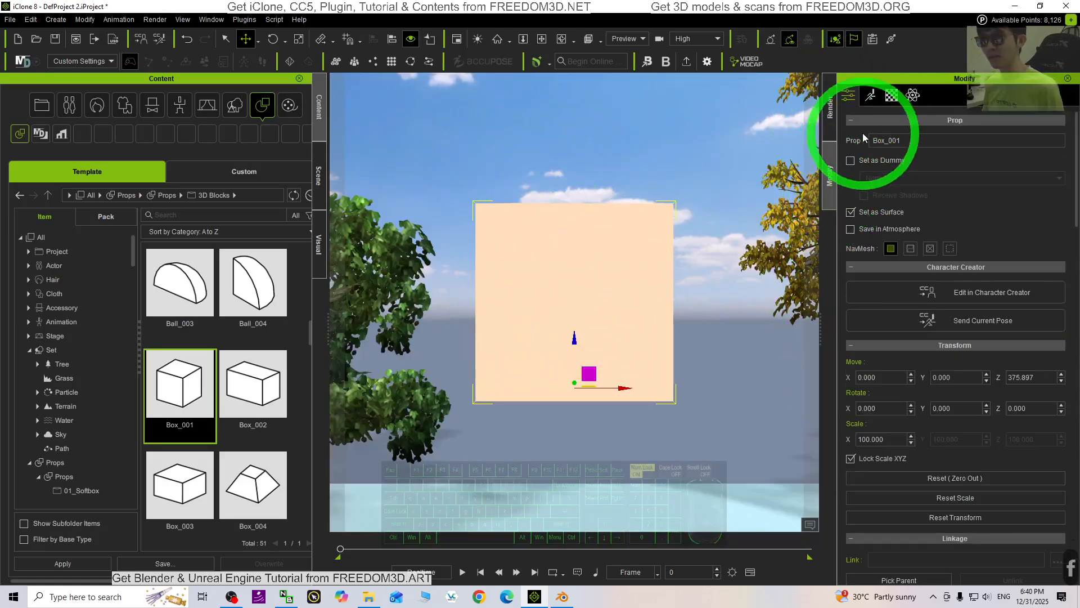
click(851, 161)
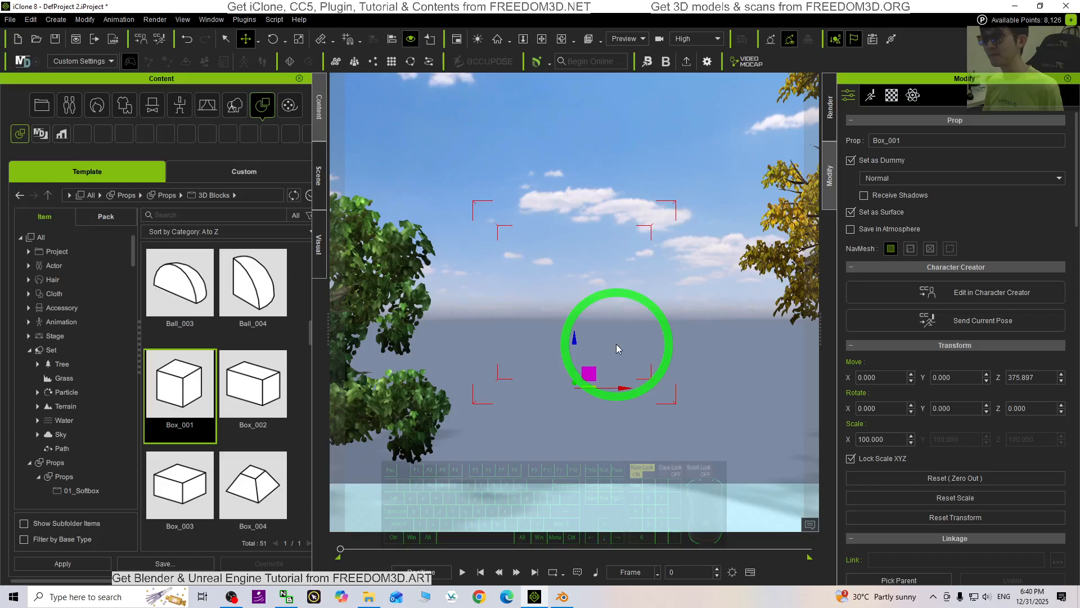
- Bring up the image render settings and toggle 360° Panorama off and back on
click(829, 110)
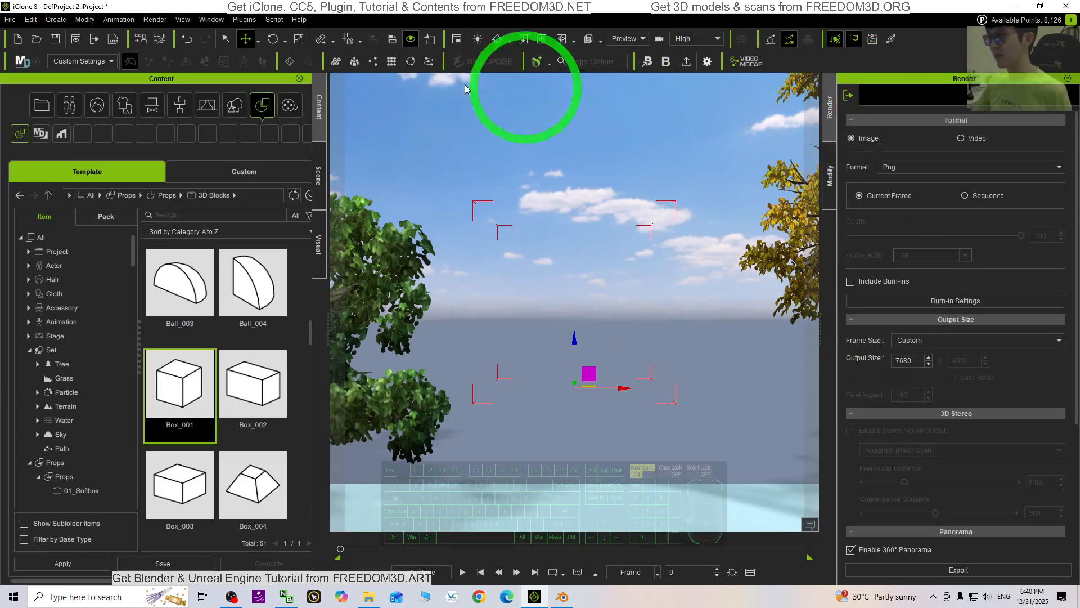
click(155, 19)
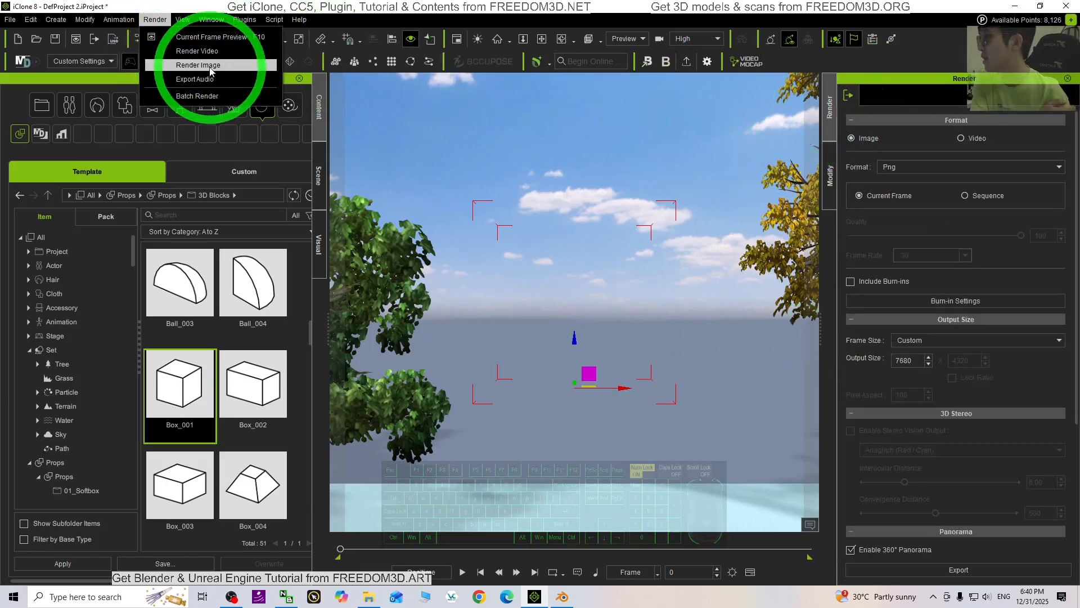
click(566, 3)
click(155, 19)
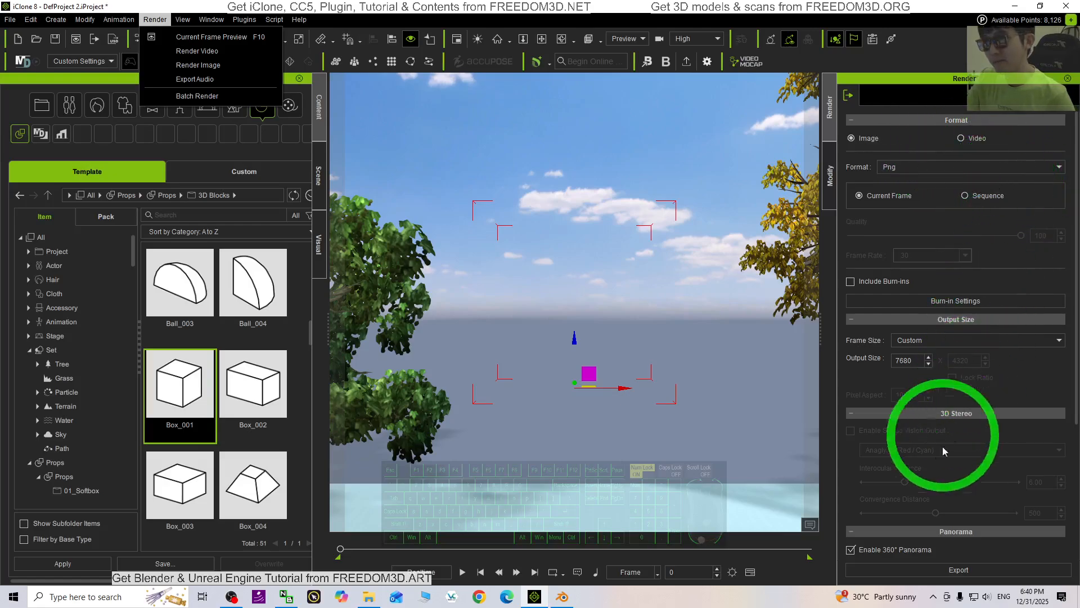
click(850, 550)
click(850, 550)
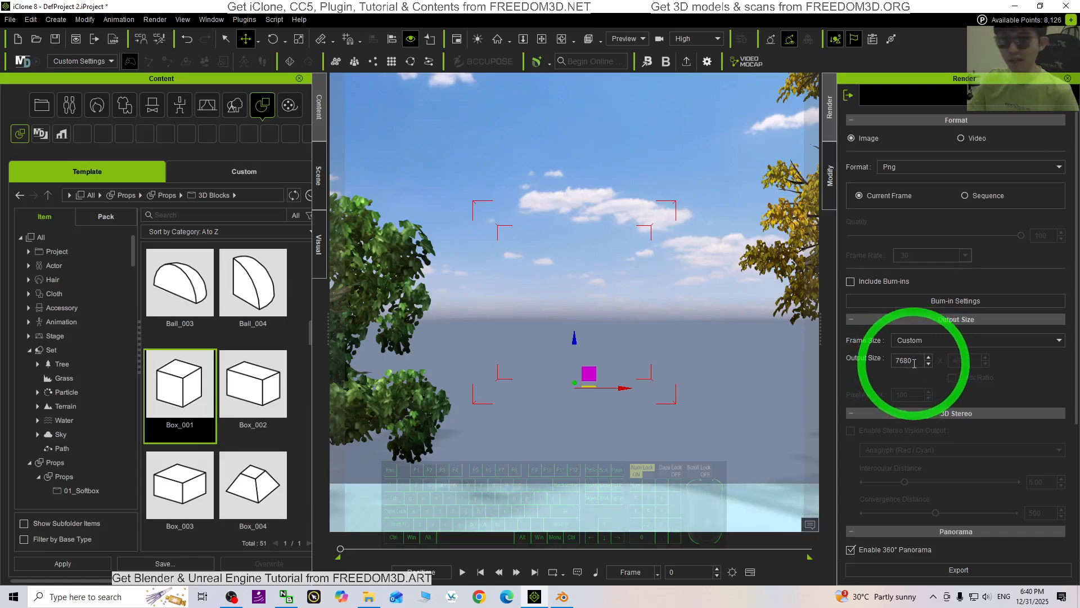
- Export the 360° panorama render as a PNG image named 02
scroll(956, 371, down, 3)
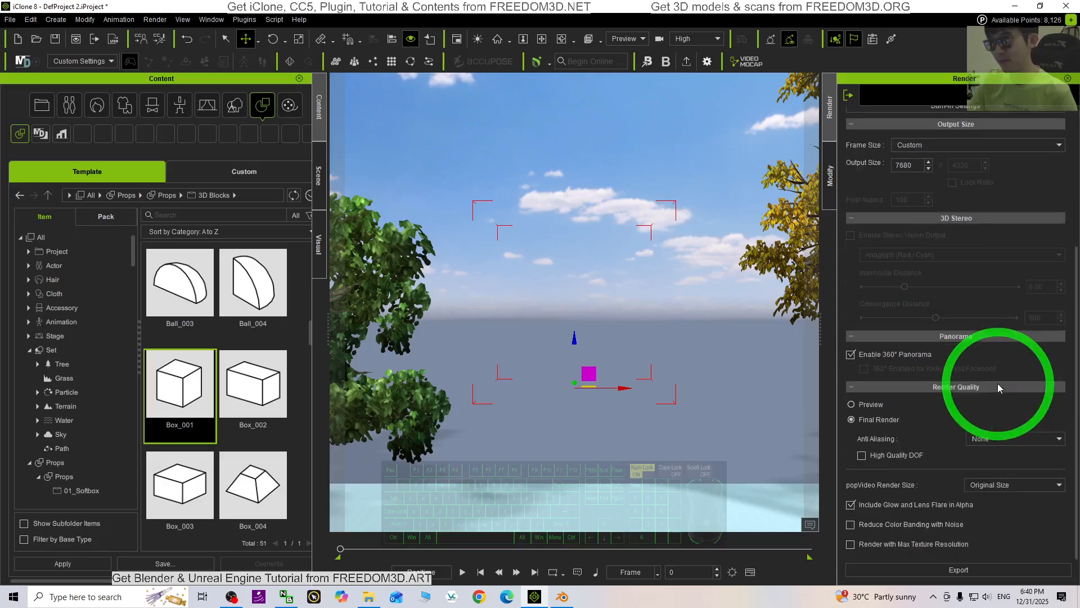
click(940, 571)
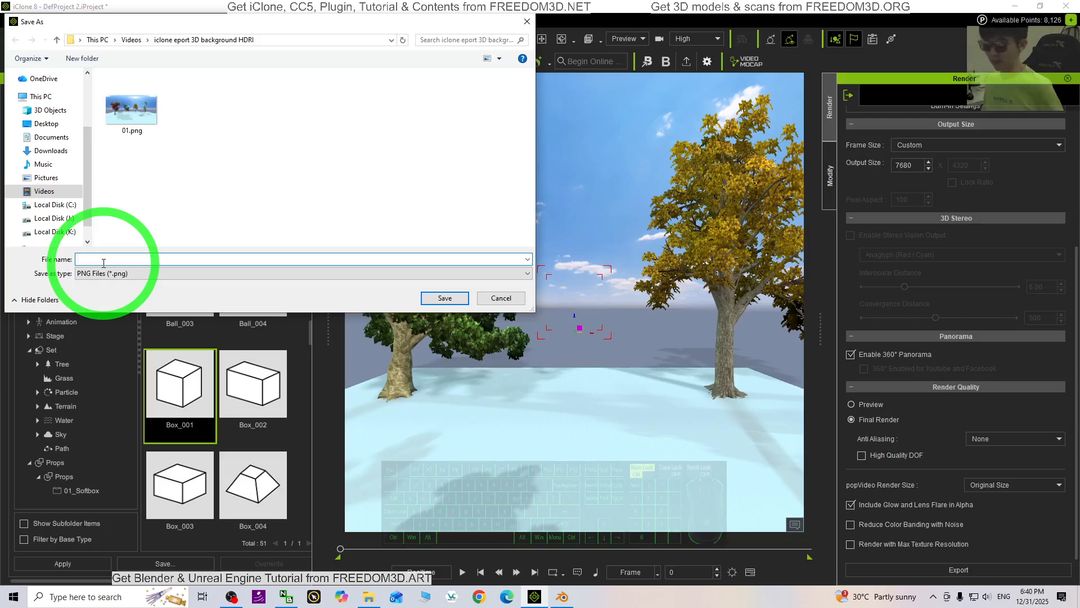
text(02)
key(Return)
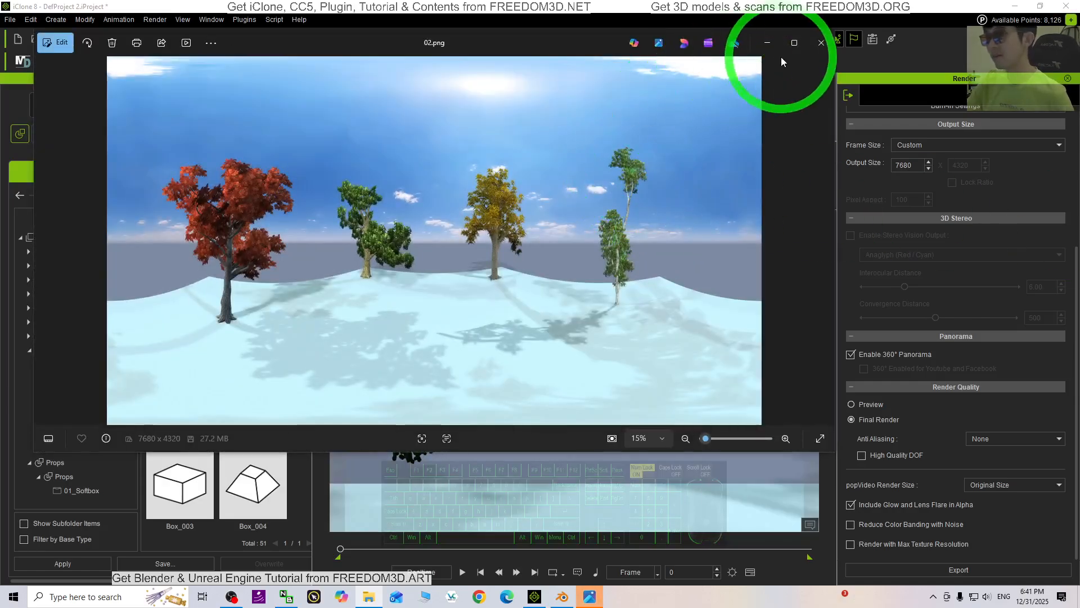
- Enlarge the exported 02.png and inspect the panorama up close
click(793, 43)
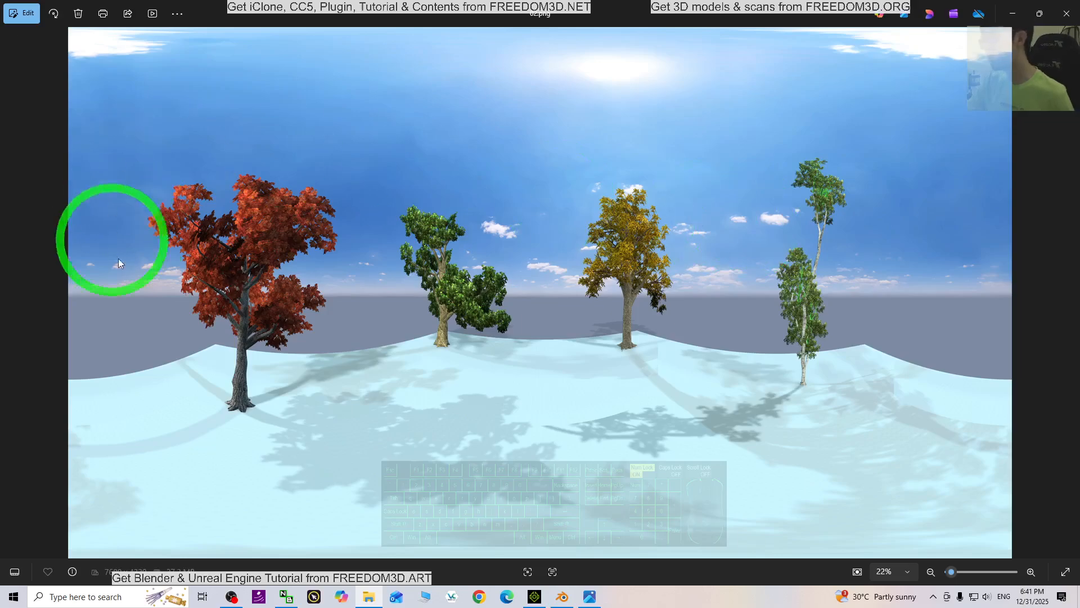
scroll(697, 404, up, 3)
scroll(689, 398, down, 3)
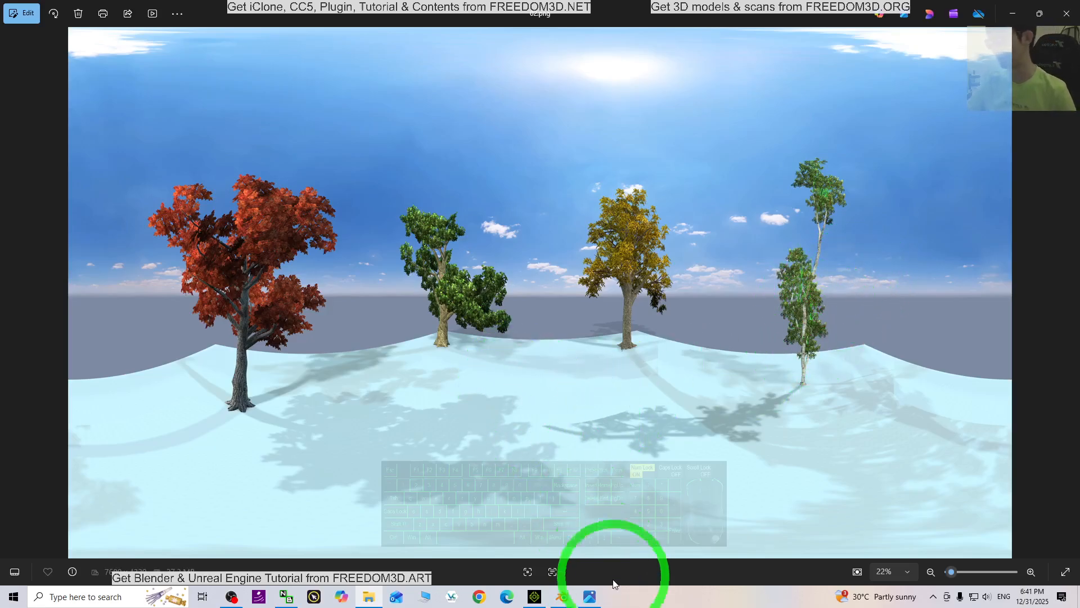
- Switch to Blender and delete all the default objects from the scene
click(561, 599)
click(561, 600)
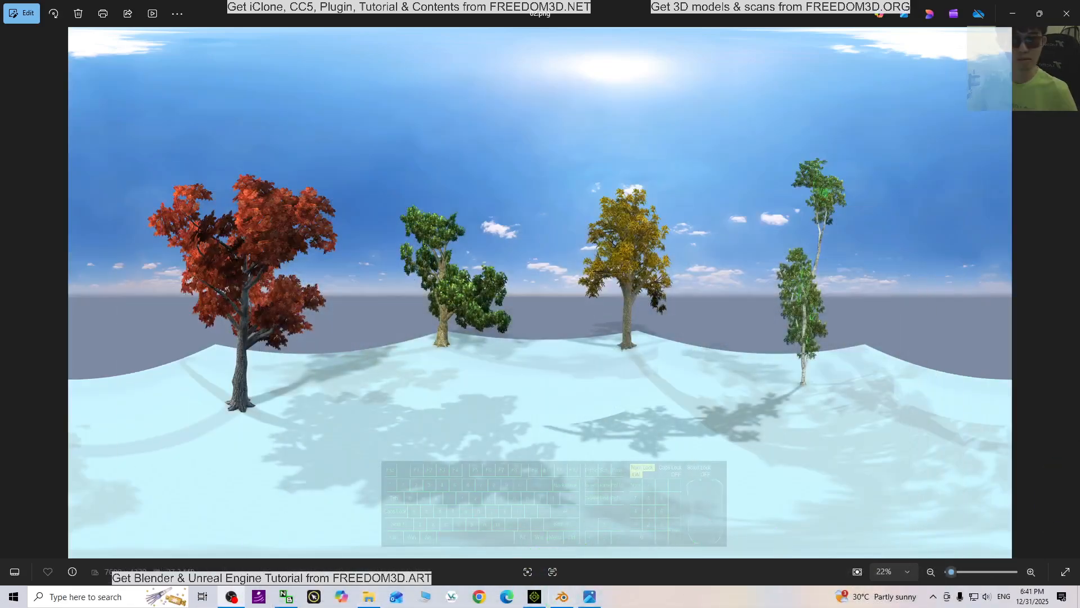
click(563, 597)
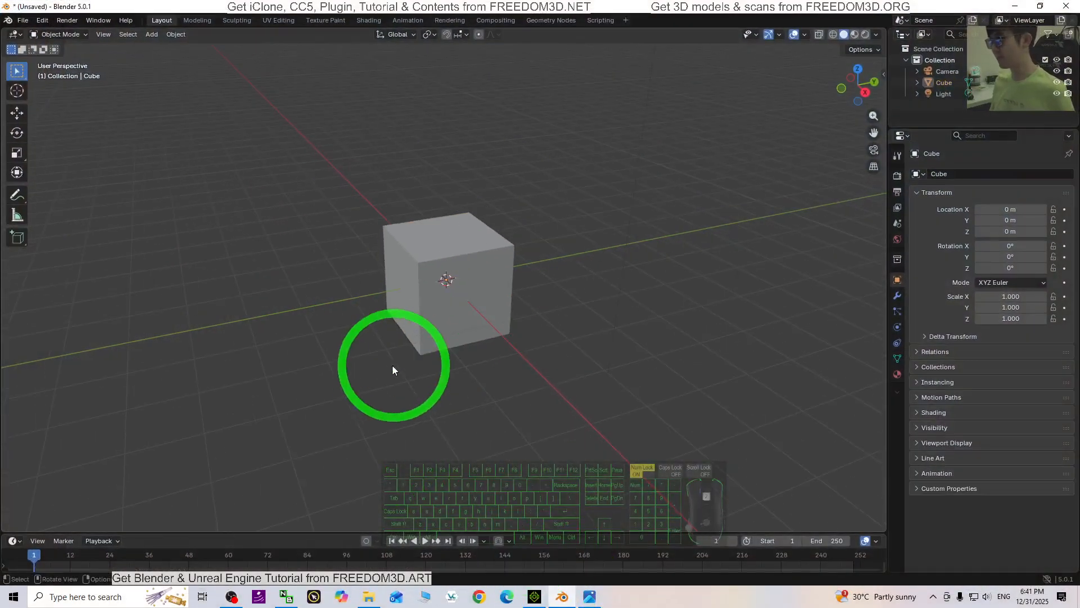
click(289, 411)
key(a)
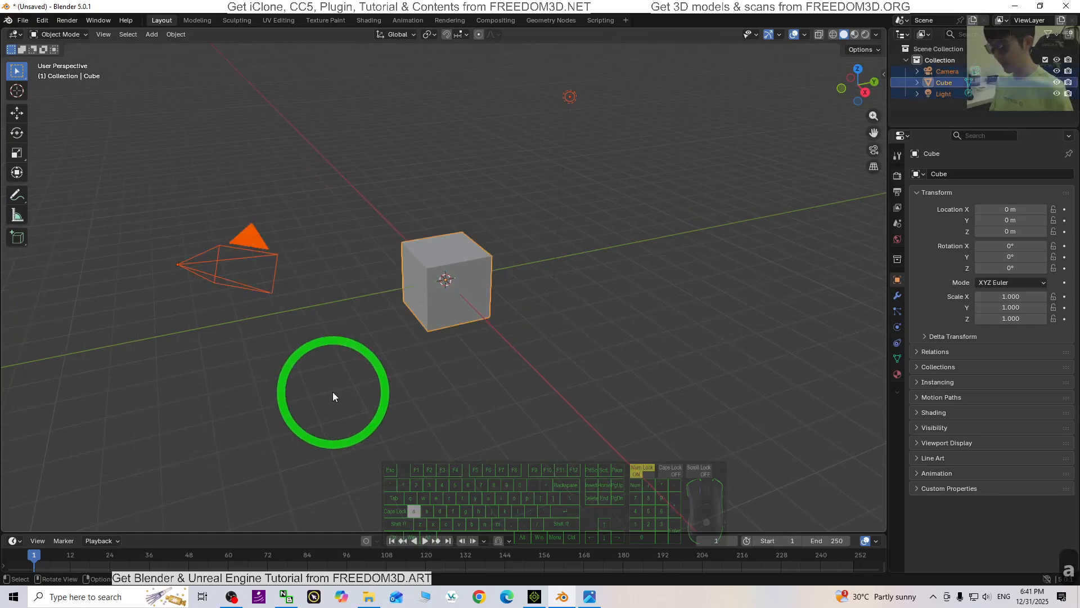
key(Delete)
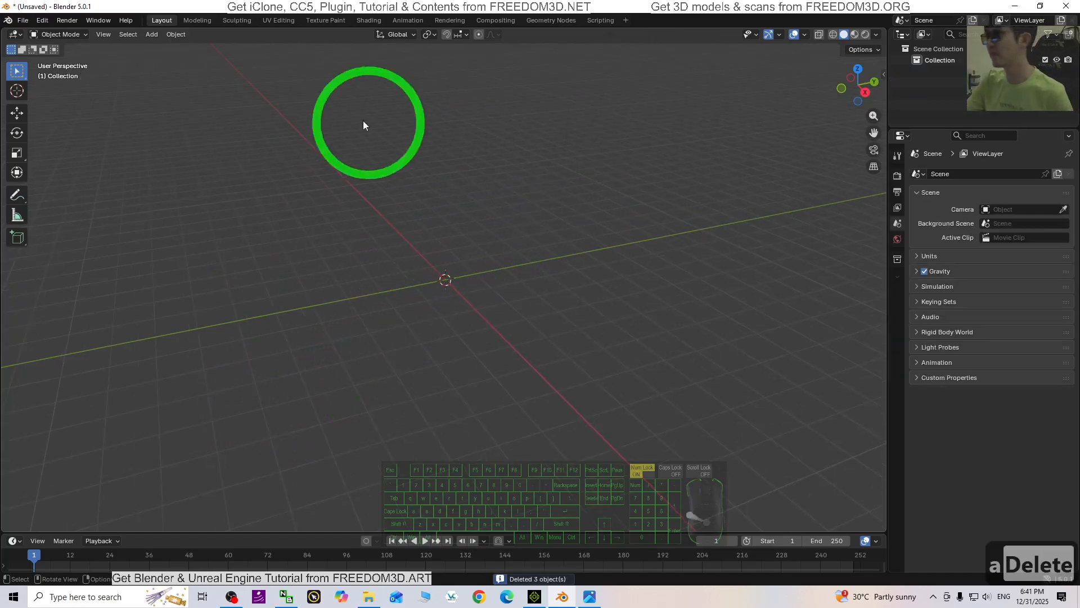
- Add a UV sphere at the origin and scale it uniformly to about 2.64
click(152, 34)
mouse_move(162, 49)
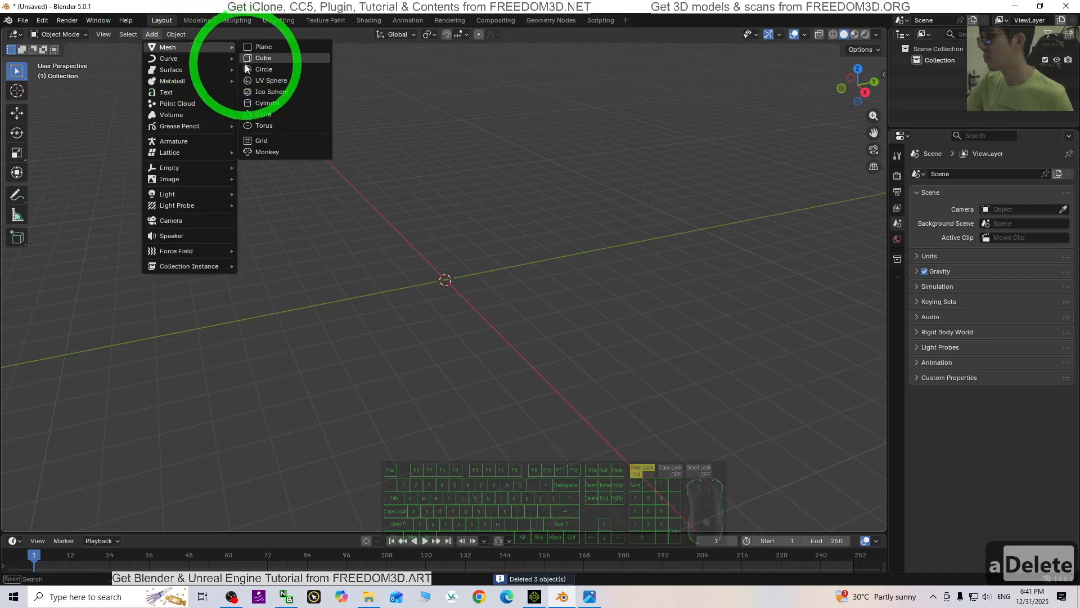
click(269, 80)
scroll(583, 275, up, 8)
scroll(618, 309, down, 4)
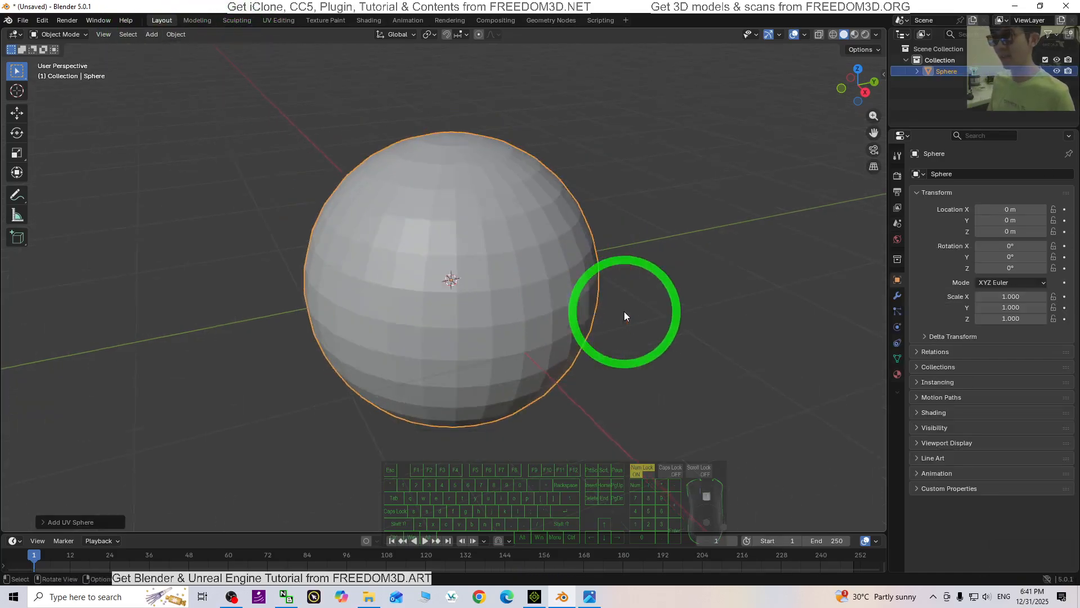
key(s)
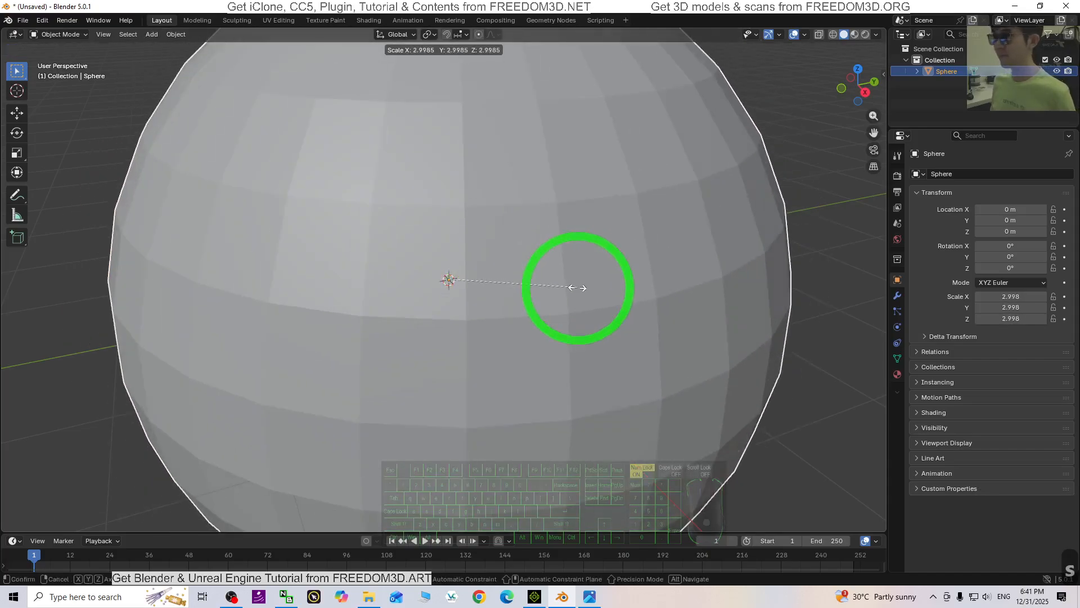
click(562, 290)
scroll(599, 327, down, 3)
- Switch the viewport to Material Preview and give the sphere a new material with an Image Texture as its base color
click(836, 34)
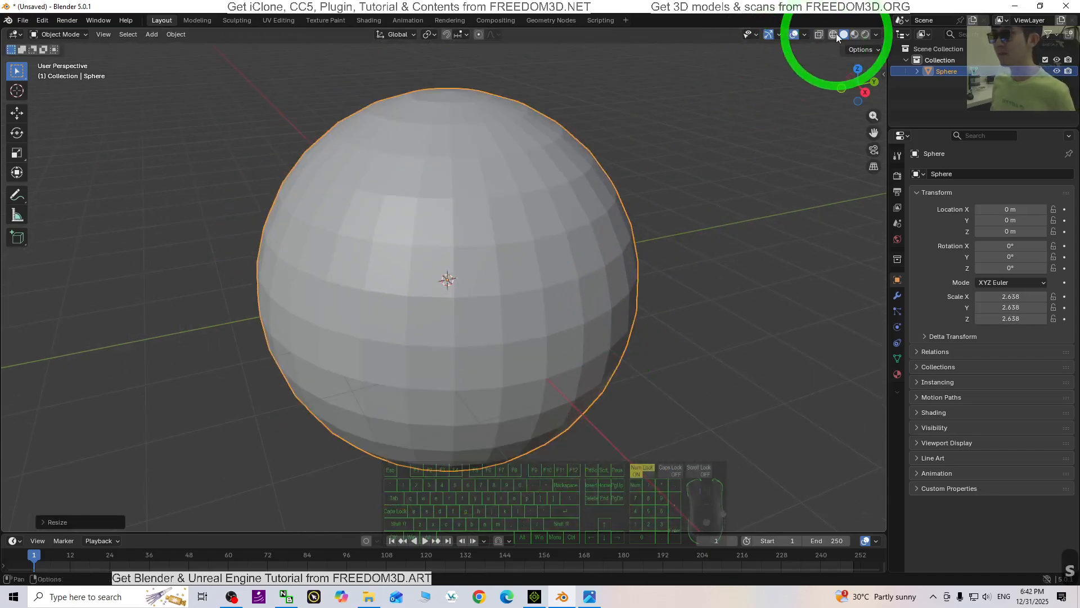
click(855, 35)
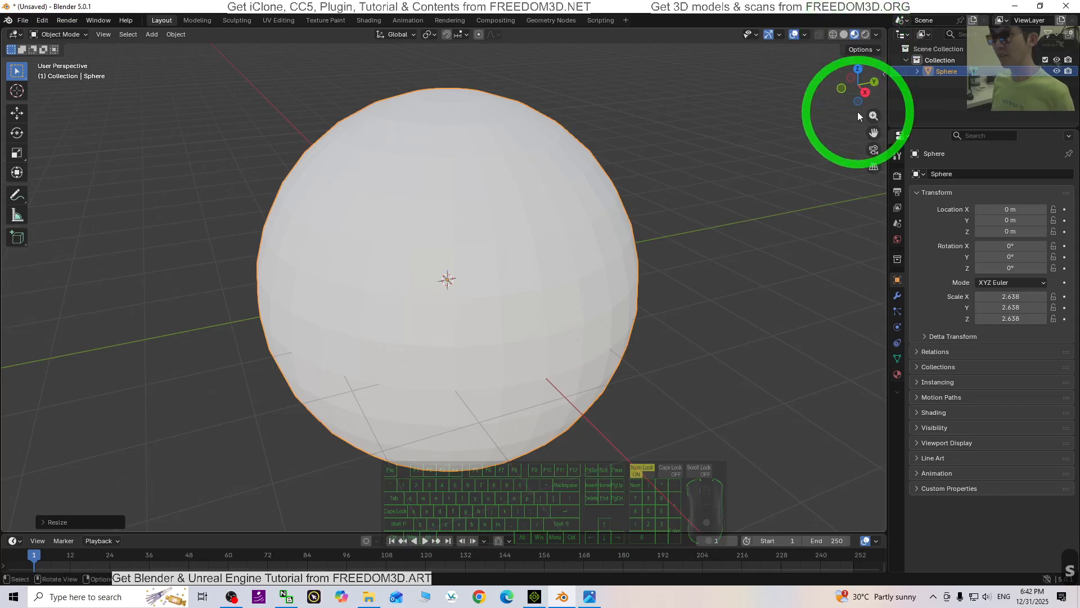
click(899, 374)
click(935, 221)
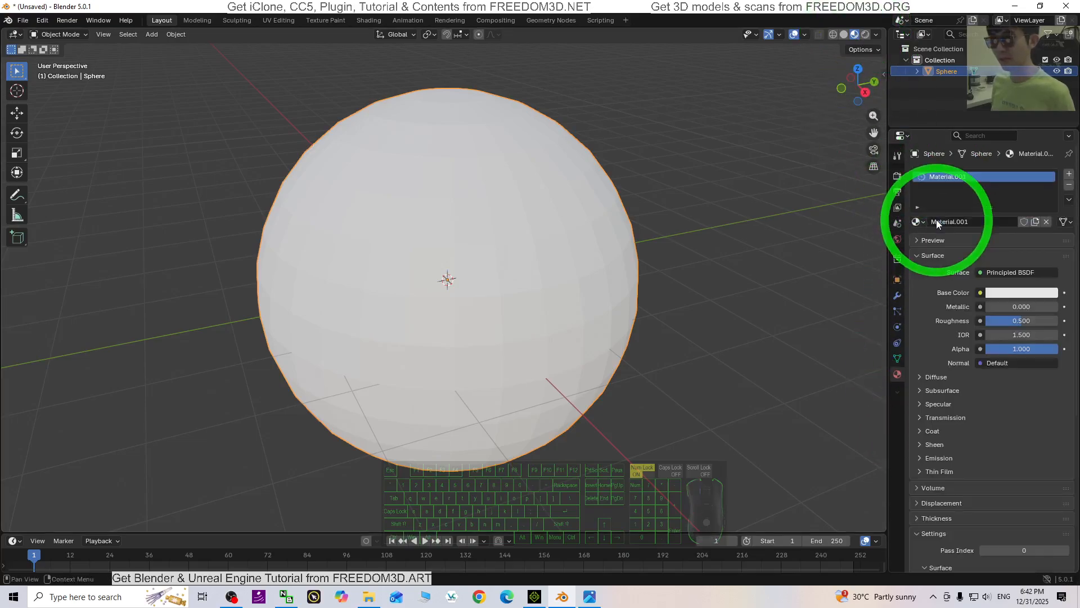
click(979, 294)
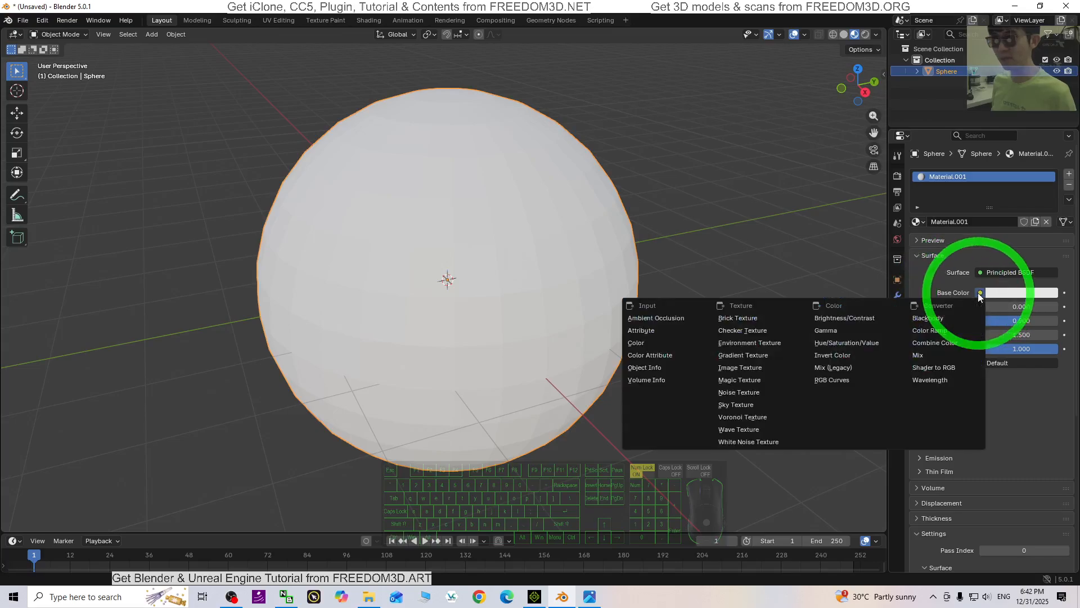
click(740, 367)
- Load 02.png from the "iclone eport 3D background HDRI" folder as the base color texture and set the material's roughness to 1
click(1041, 307)
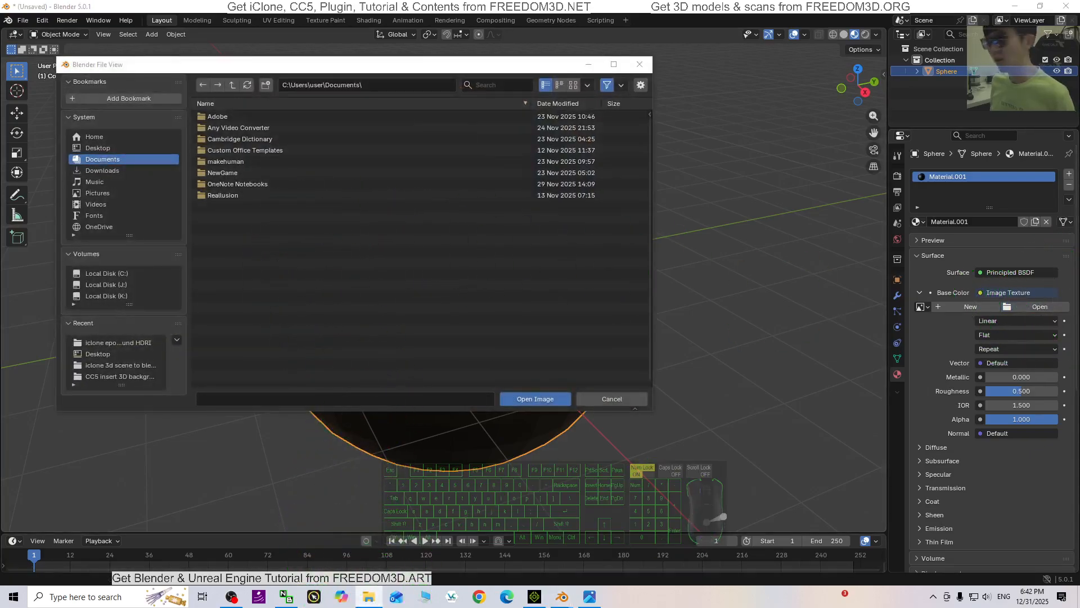
drag(1079, 112, 540, 113)
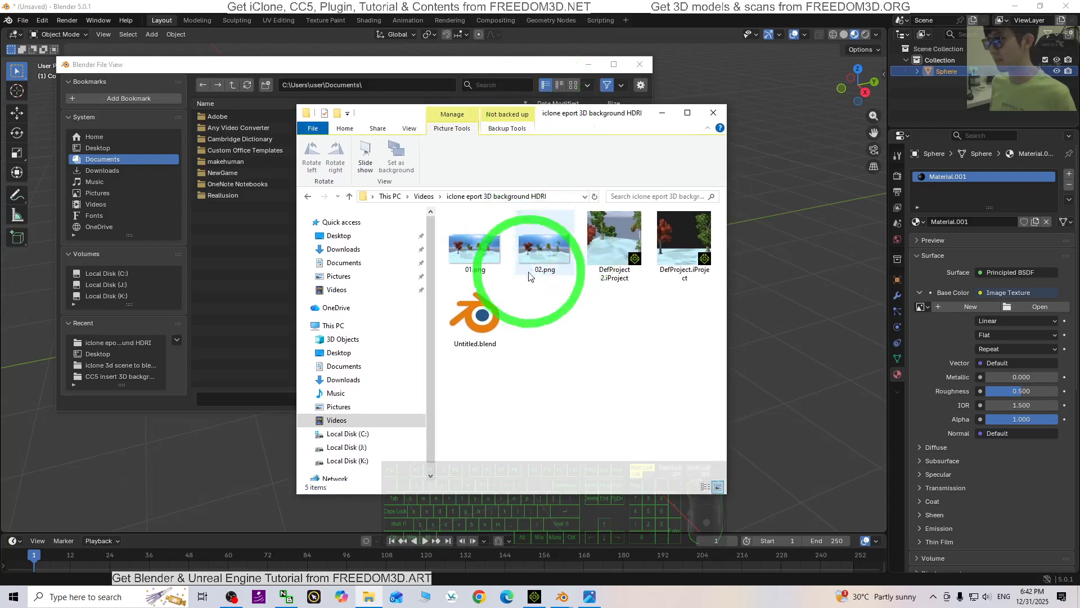
click(566, 195)
key(ctrl+c)
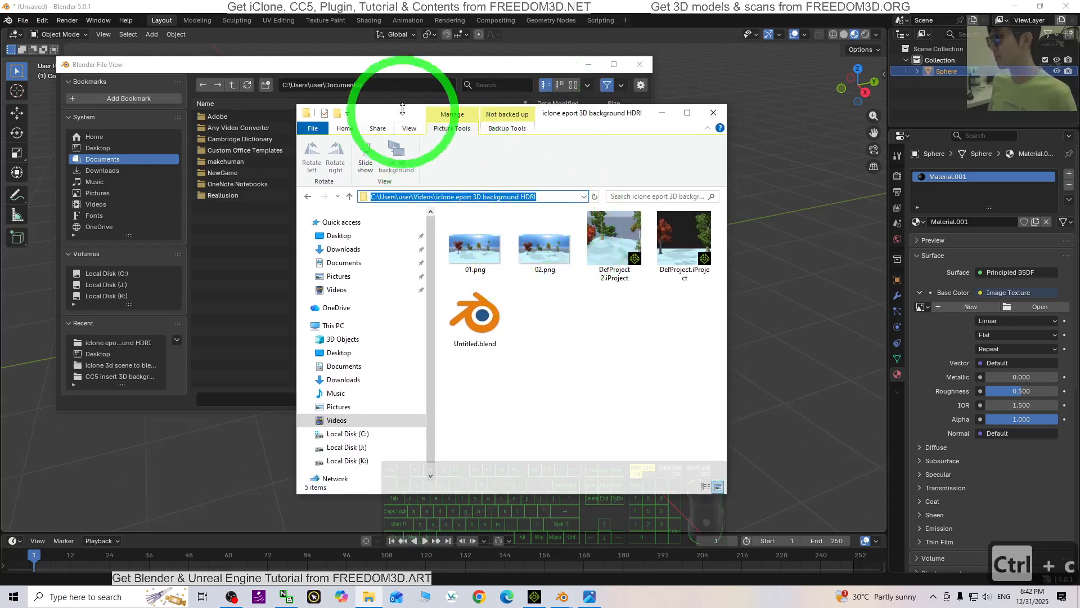
click(402, 86)
key(Return)
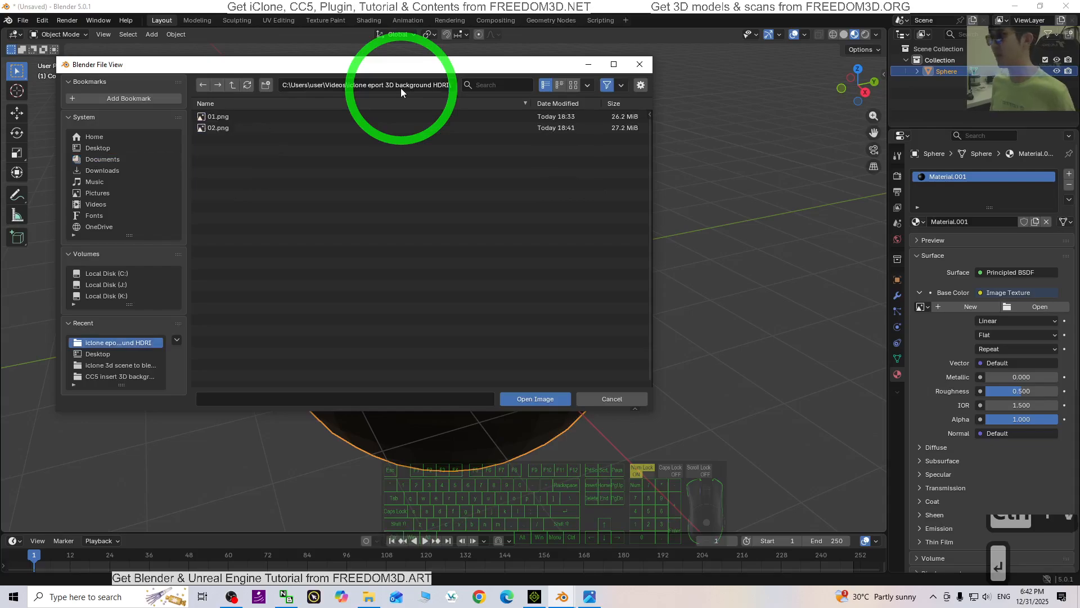
click(217, 126)
key(Return)
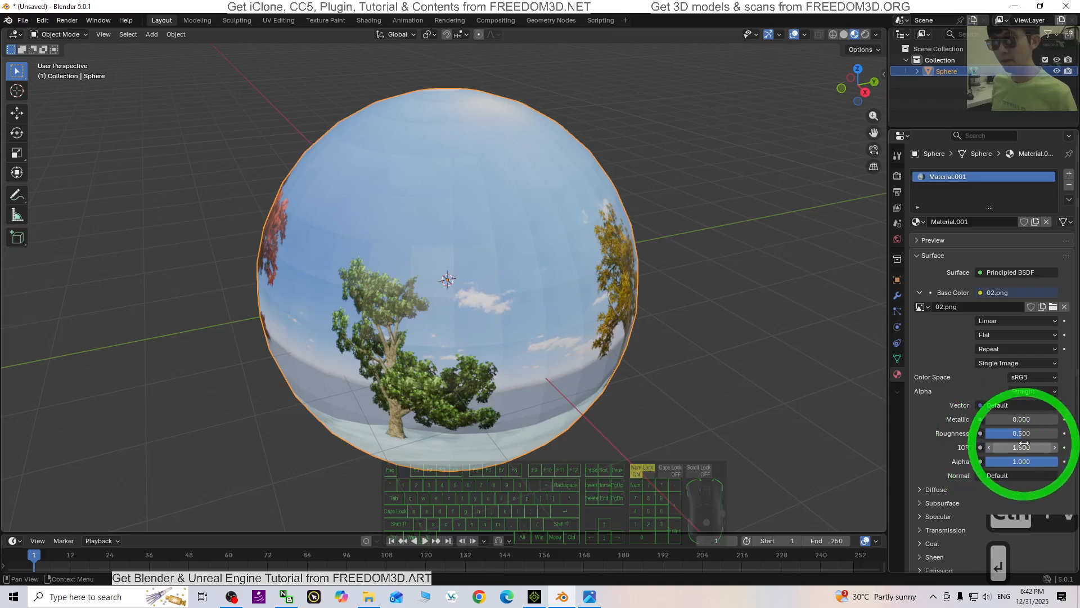
drag(1012, 434, 1058, 433)
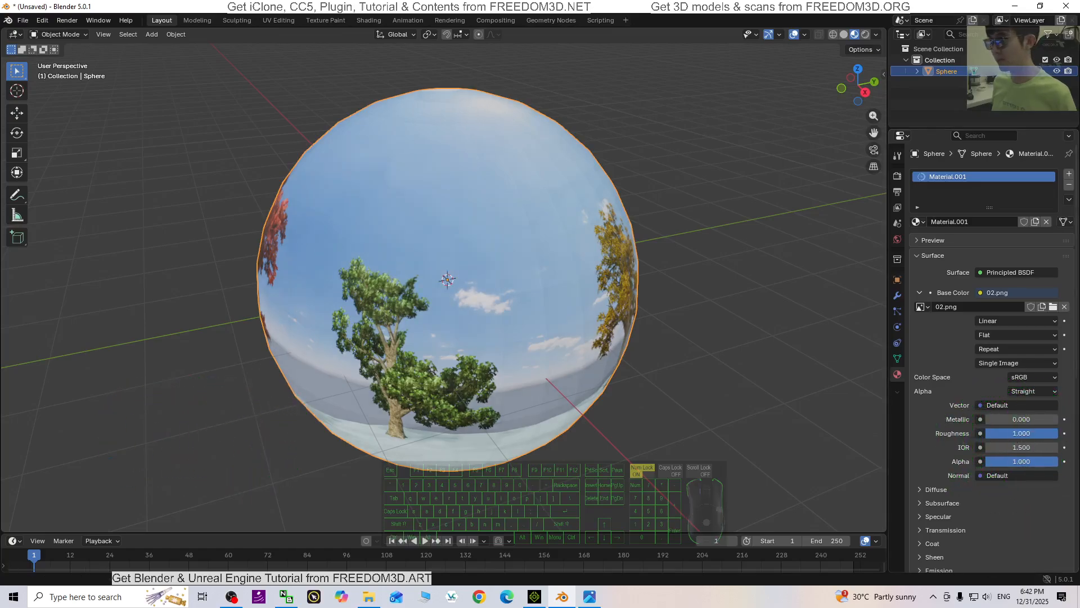
- Examine the panorama on the sphere from outside and from within its interior
scroll(643, 344, down, 4)
scroll(613, 355, up, 3)
middle_drag(570, 369, 616, 256)
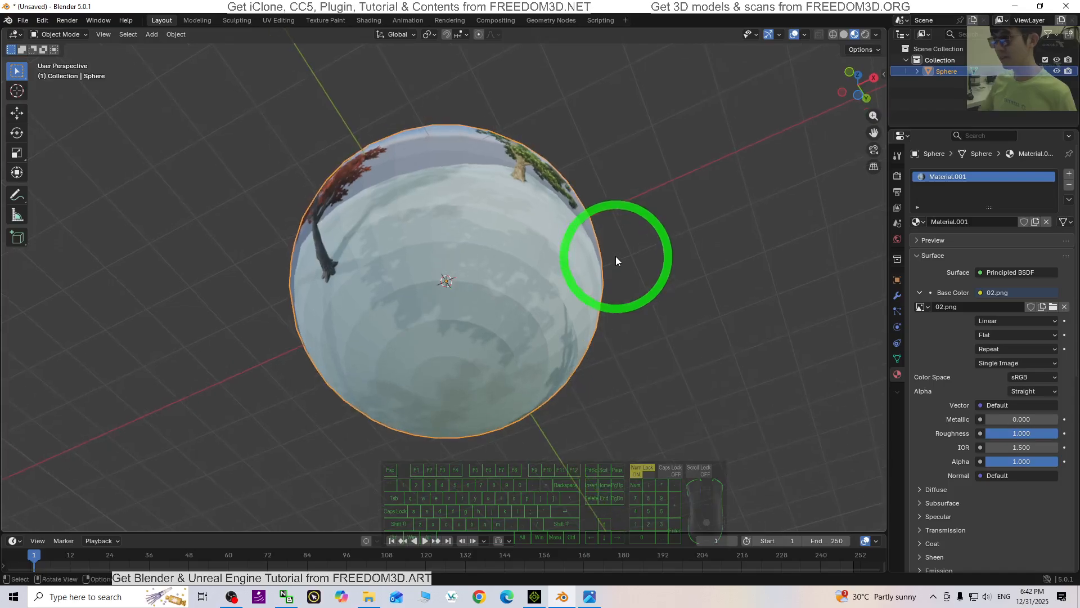
middle_drag(565, 188, 511, 359)
scroll(508, 298, up, 5)
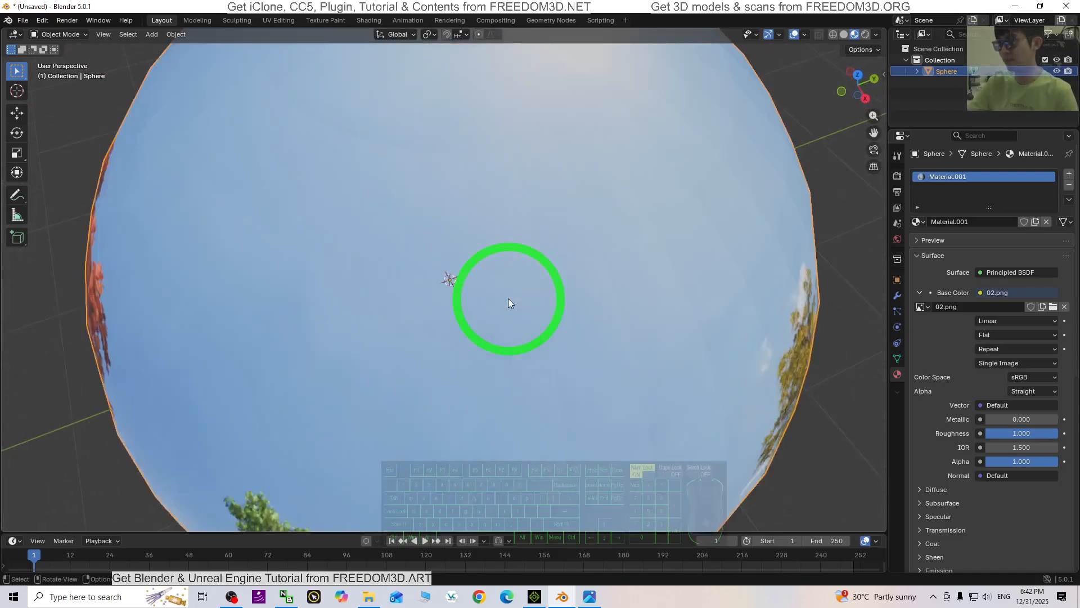
scroll(508, 298, up, 3)
middle_drag(508, 298, 478, 291)
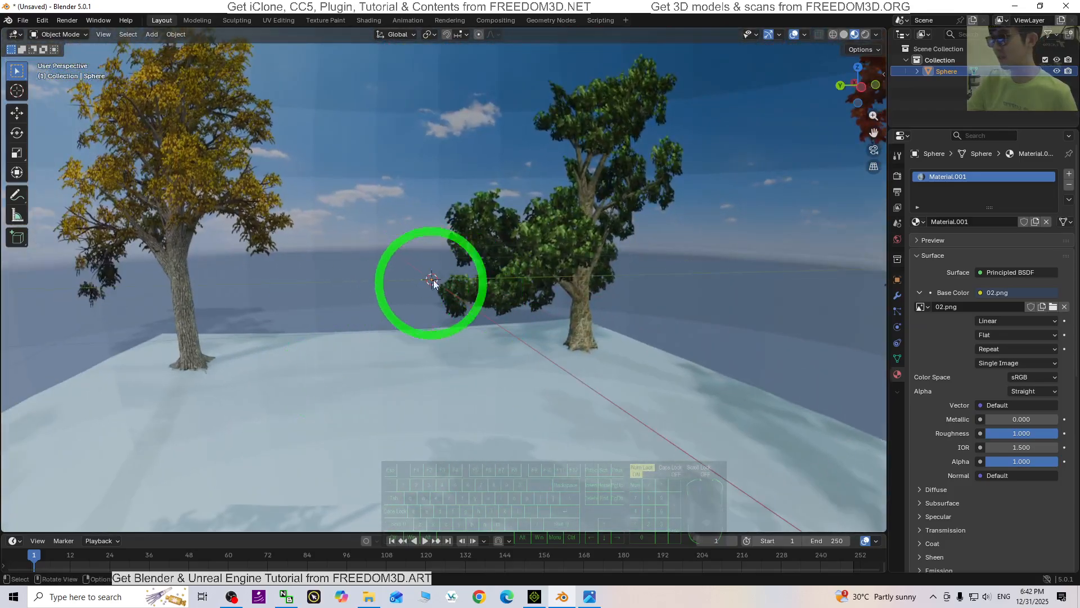
- Switch to iClone, turn off Set as Dummy for the Box_001 prop and frame the box in the view
click(537, 599)
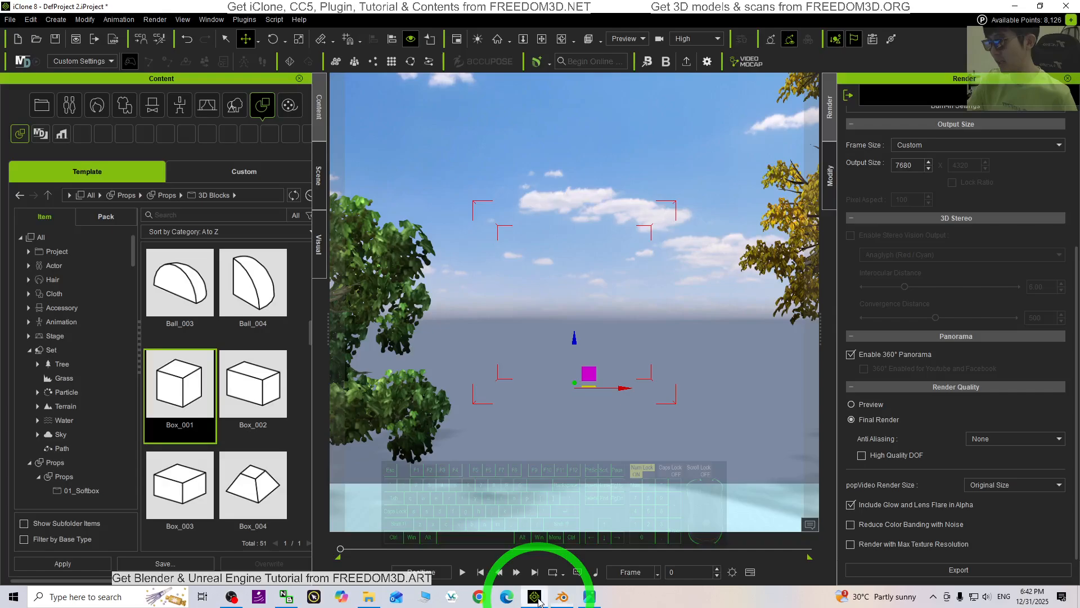
scroll(557, 310, down, 5)
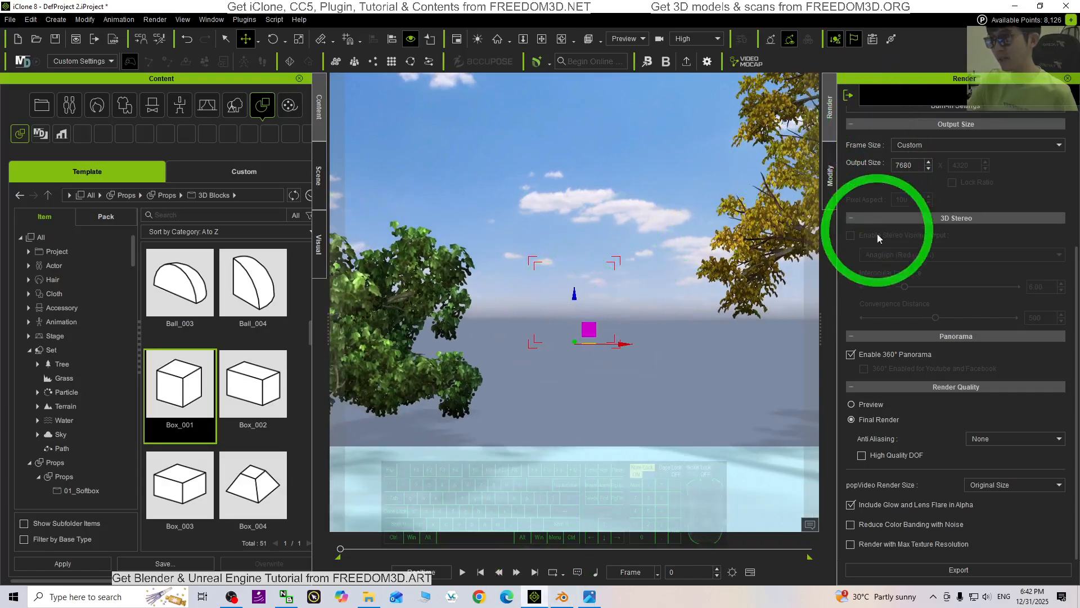
scroll(893, 270, up, 3)
click(832, 173)
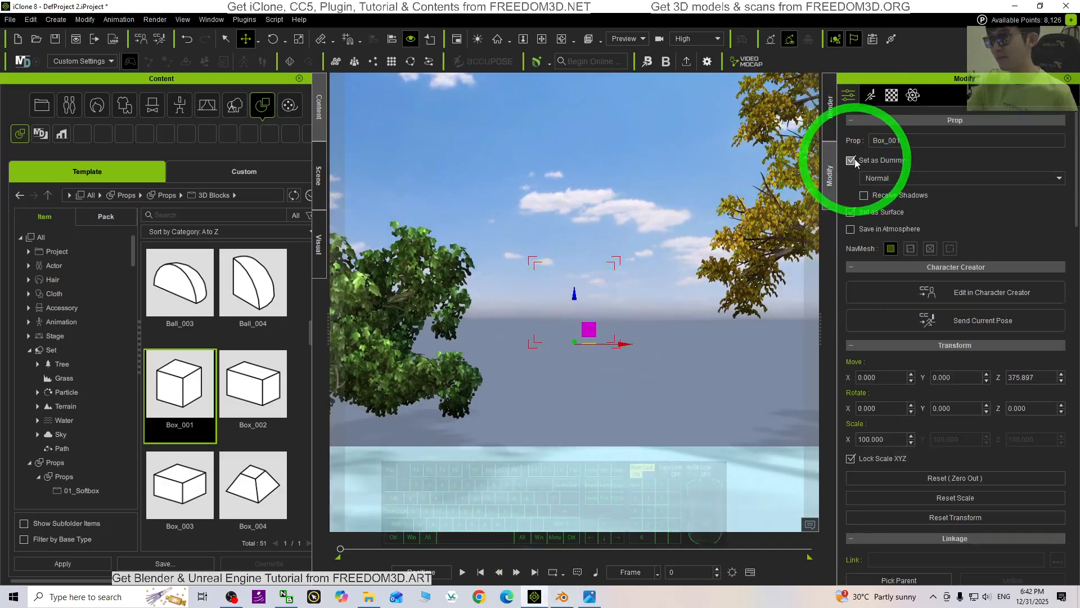
click(850, 161)
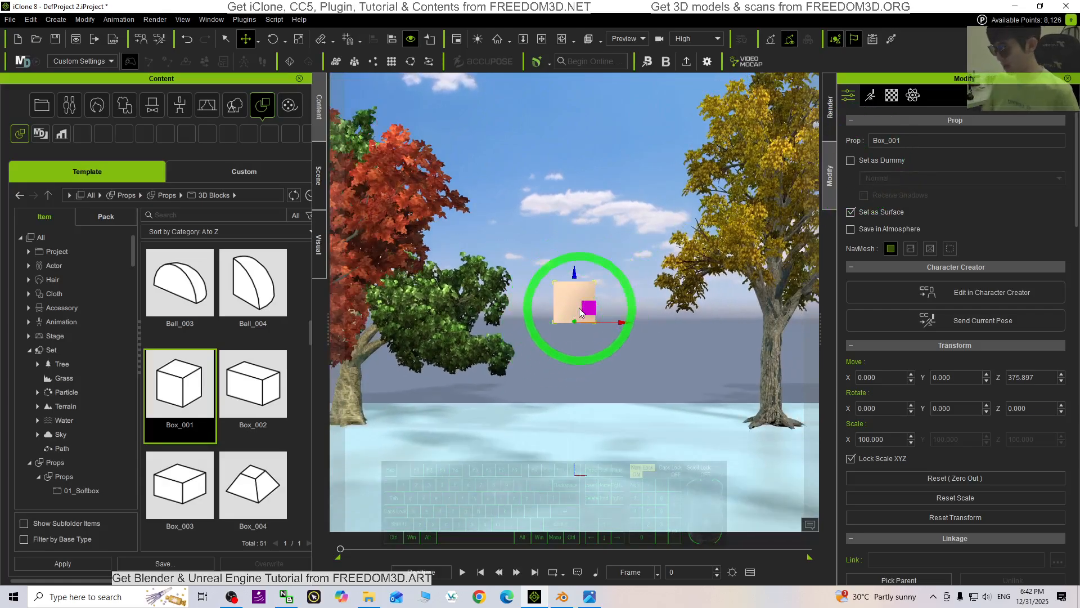
scroll(580, 311, up, 5)
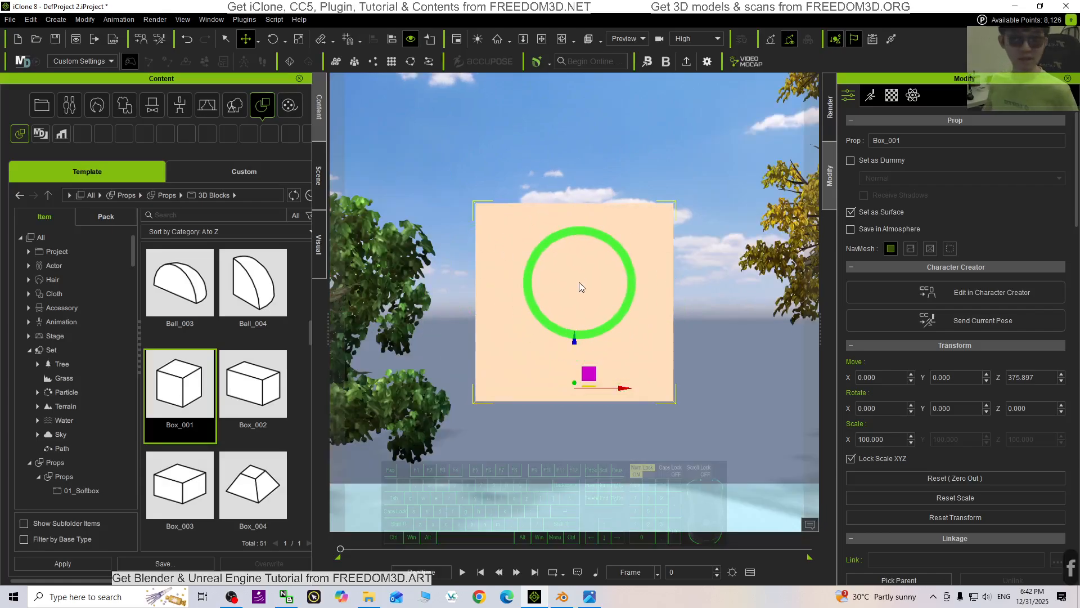
- Switch to Blender and examine the textured sphere from outside on several sides
click(562, 596)
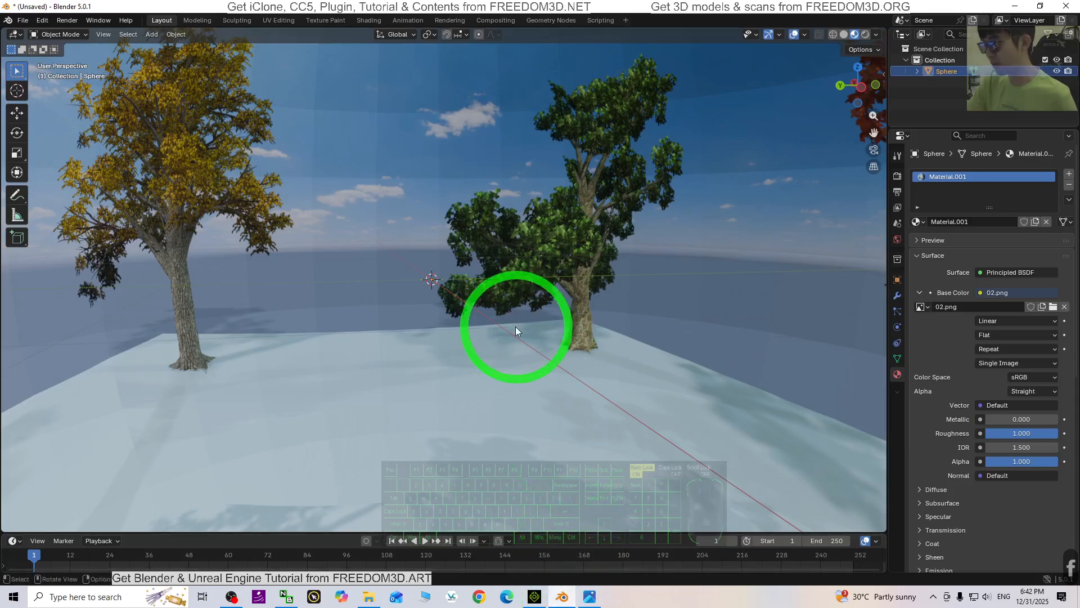
middle_drag(515, 326, 563, 389)
scroll(563, 388, down, 16)
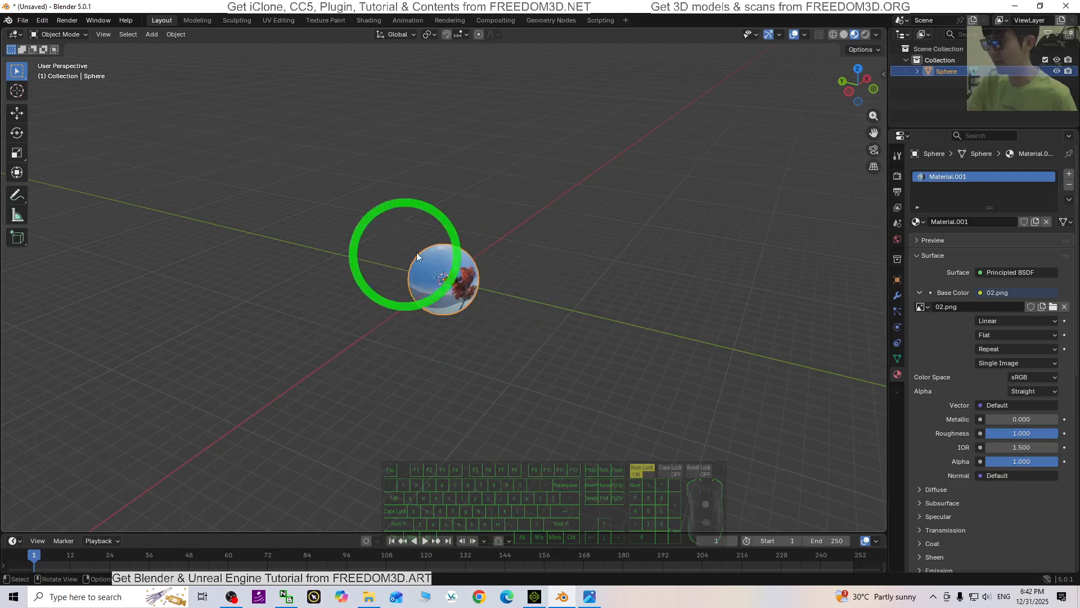
scroll(456, 308, up, 7)
middle_drag(391, 365, 555, 225)
scroll(540, 247, up, 4)
scroll(531, 260, down, 2)
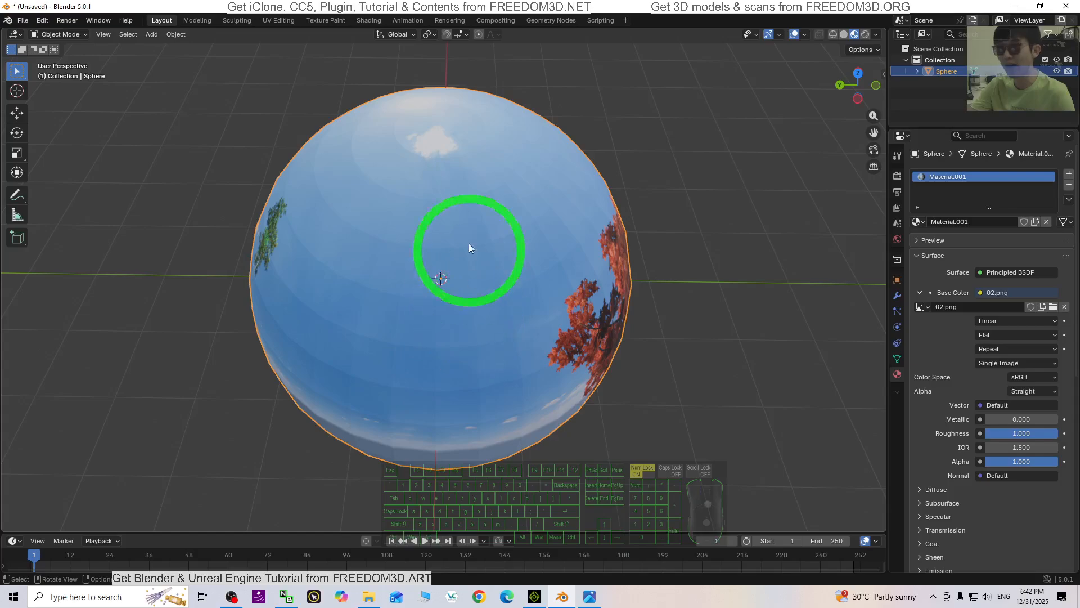
middle_drag(470, 248, 457, 294)
- Compare the framed box in iClone with the panorama sphere in Blender, ending back in iClone
click(542, 597)
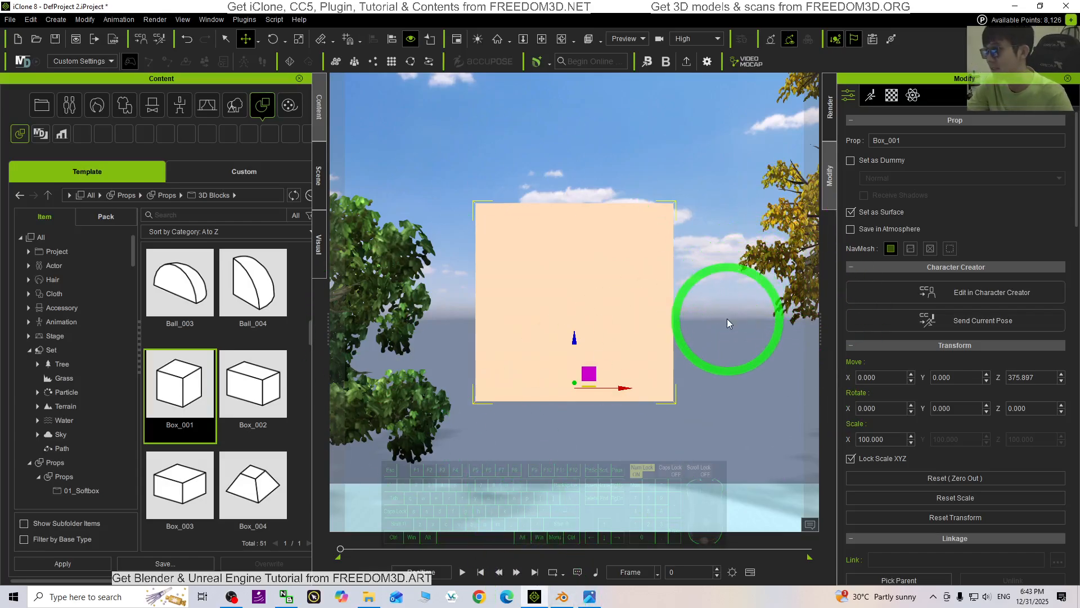
click(1008, 8)
middle_drag(553, 362, 598, 506)
scroll(600, 523, up, 1)
click(534, 596)
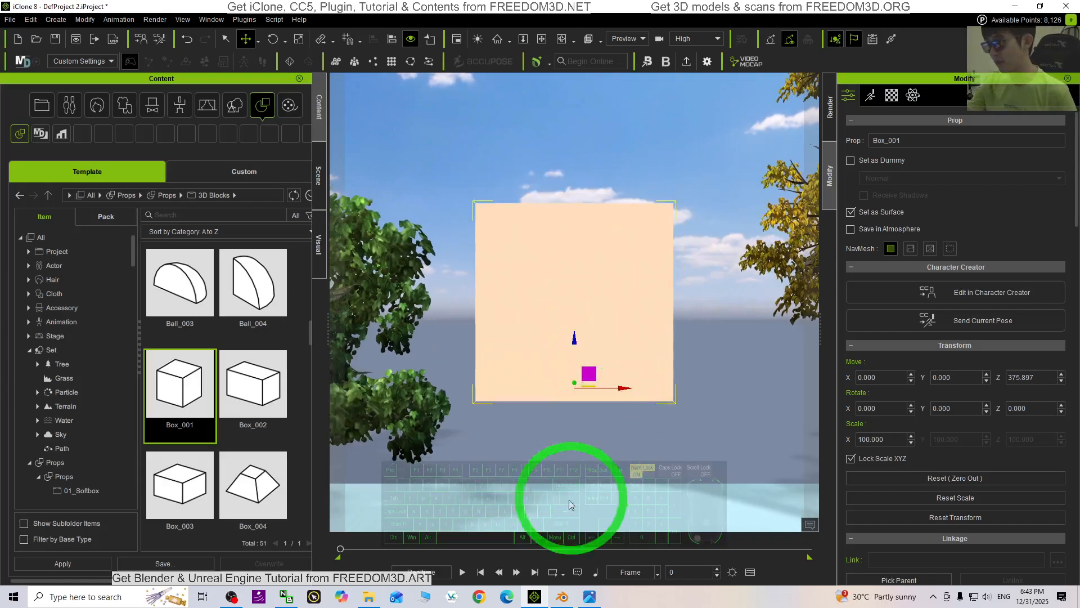
- Switch to Blender and examine the sphere's sky area from above, both close up and from outside
click(564, 603)
middle_drag(652, 373, 516, 338)
scroll(486, 268, up, 7)
scroll(513, 338, up, 6)
scroll(511, 347, down, 4)
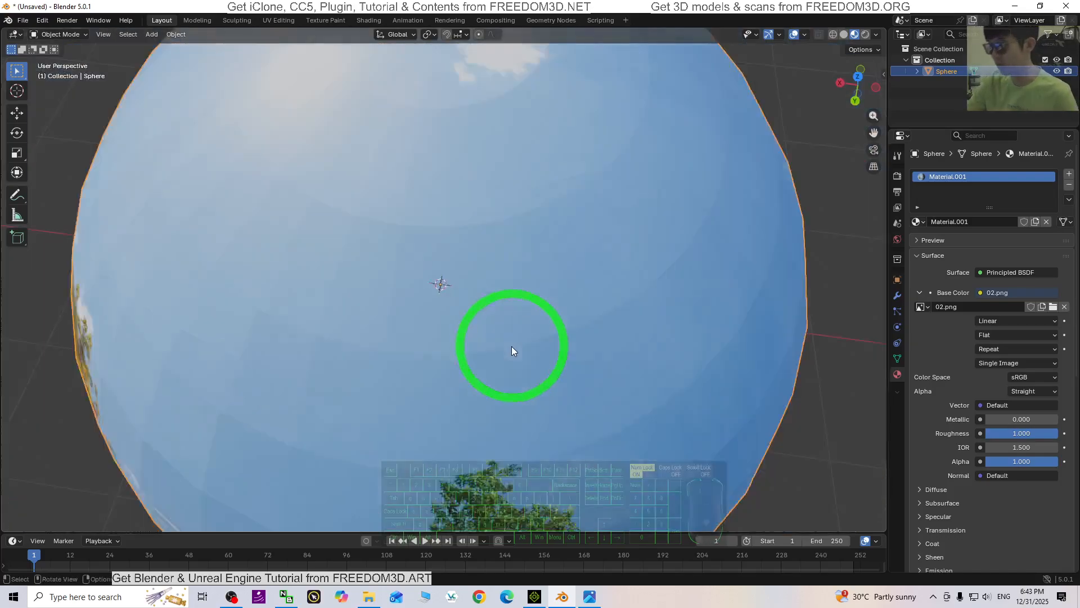
- Switch to iClone, inspect the Box_001 prop from a raised corner angle and frame it from the front again
click(535, 597)
click(600, 280)
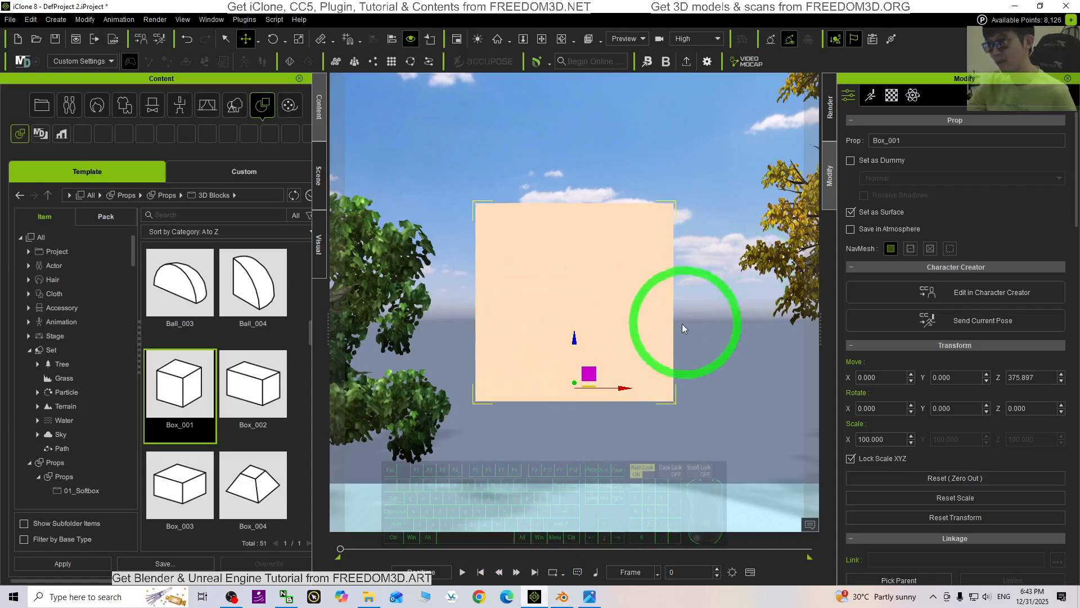
scroll(604, 297, down, 1)
key(c)
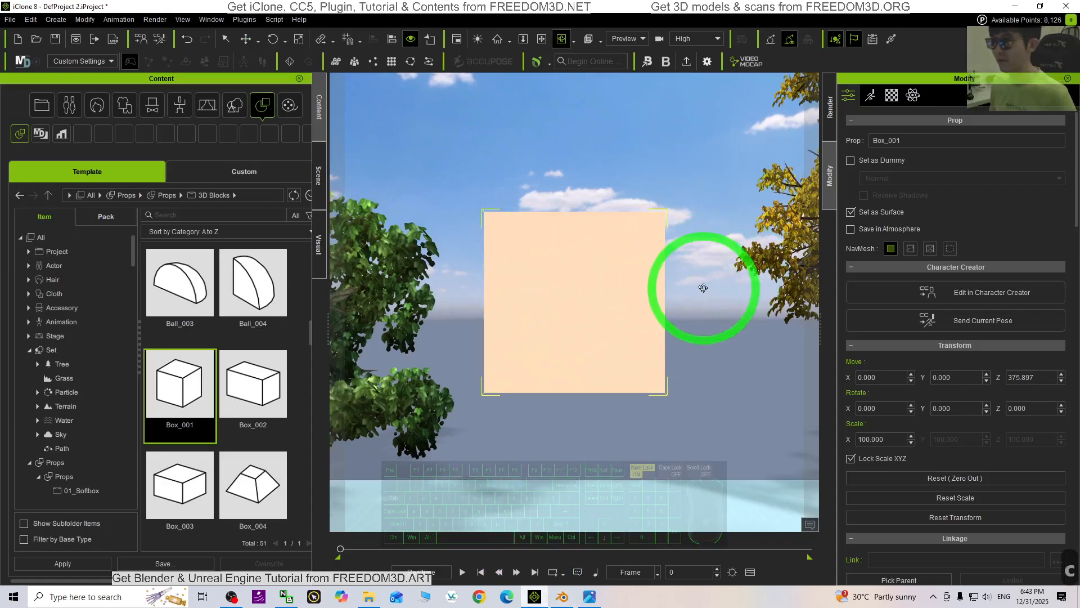
drag(703, 287, 634, 373)
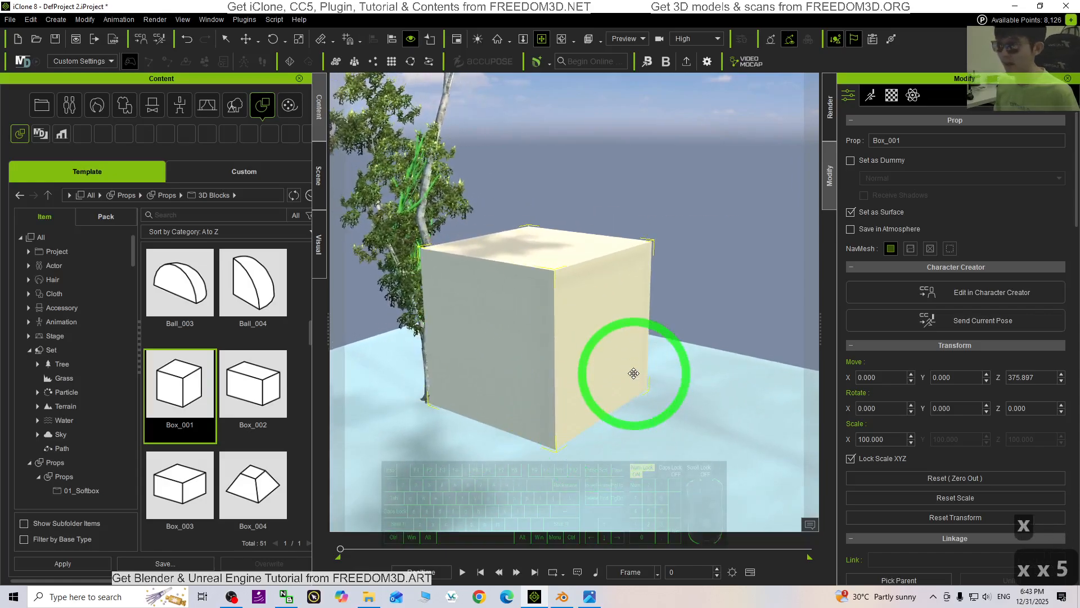
key(f)
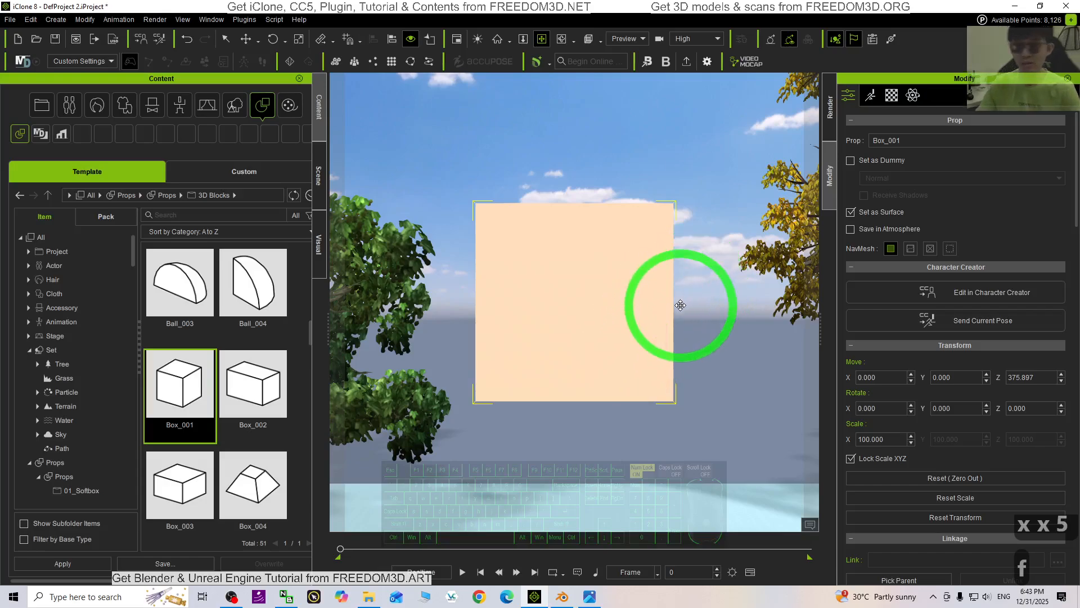
- Switch to Blender and examine the panorama's clouds and horizon on the sphere from the side, close up and from farther out
click(568, 601)
middle_drag(591, 313, 556, 288)
scroll(556, 288, up, 8)
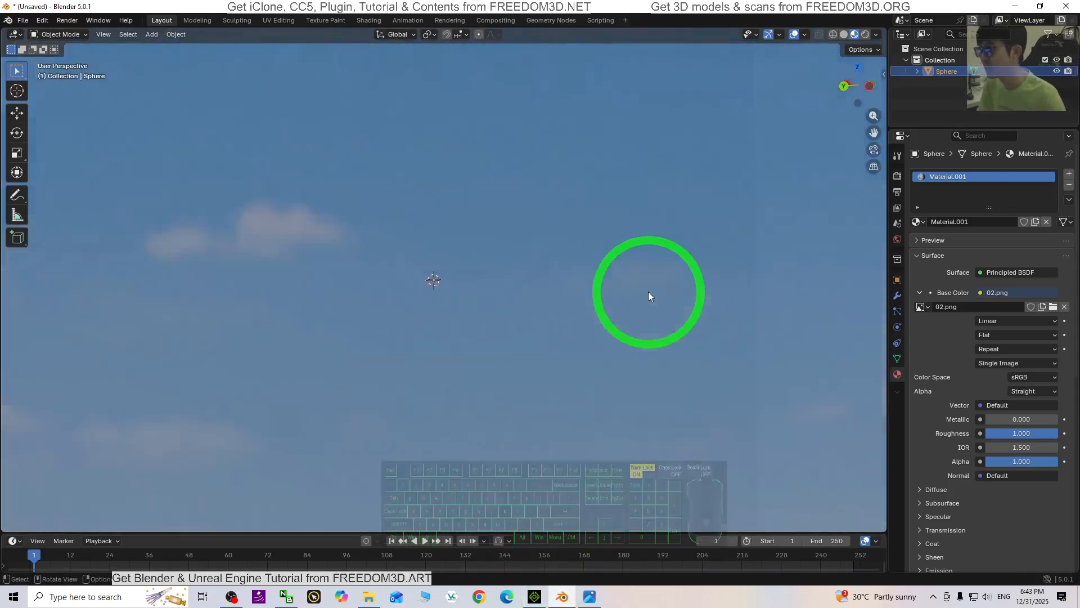
scroll(744, 289, down, 4)
scroll(745, 289, down, 3)
scroll(723, 285, up, 6)
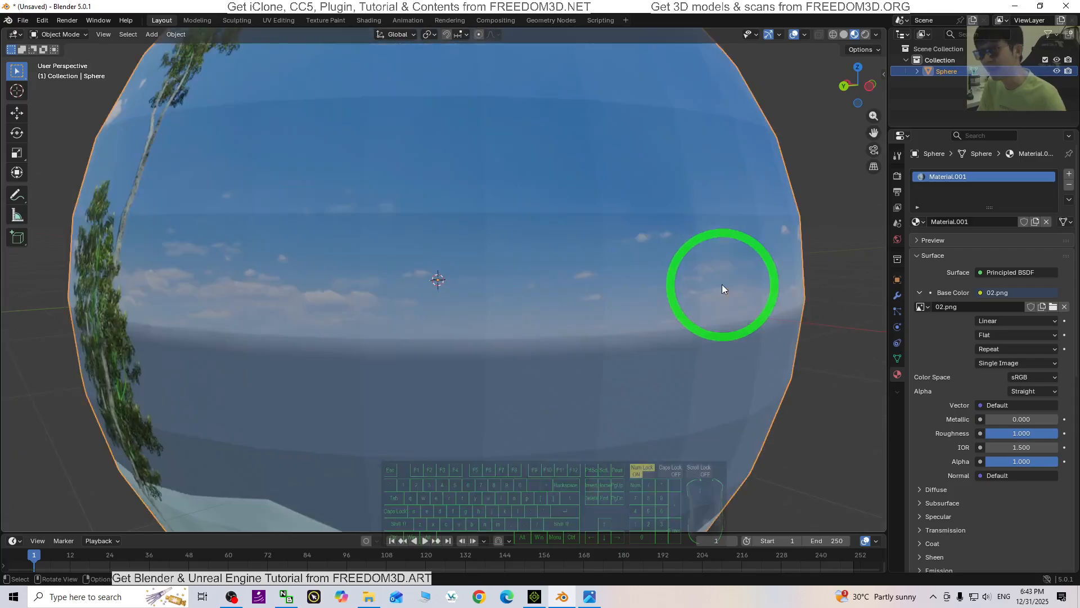